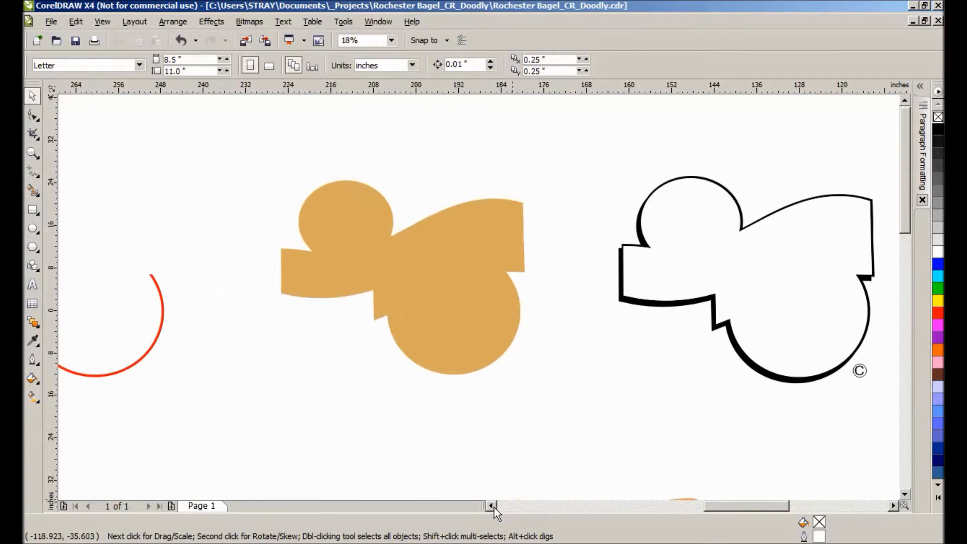
Step: Examine the separated Rochester Bagel logo layers across the drawing, from the outlined silhouette to the tan lettering
click(494, 506)
click(494, 507)
click(494, 506)
click(494, 506)
click(494, 506)
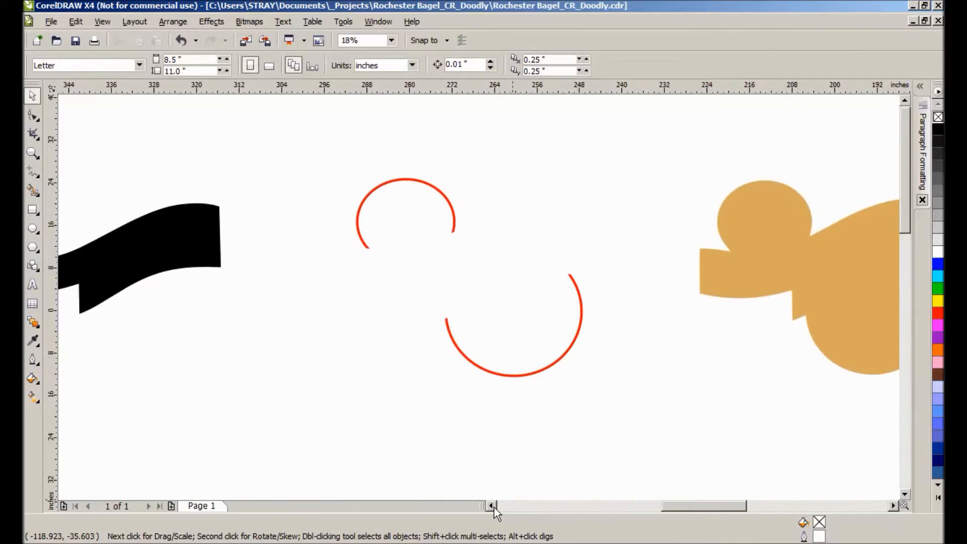
click(493, 506)
click(493, 506)
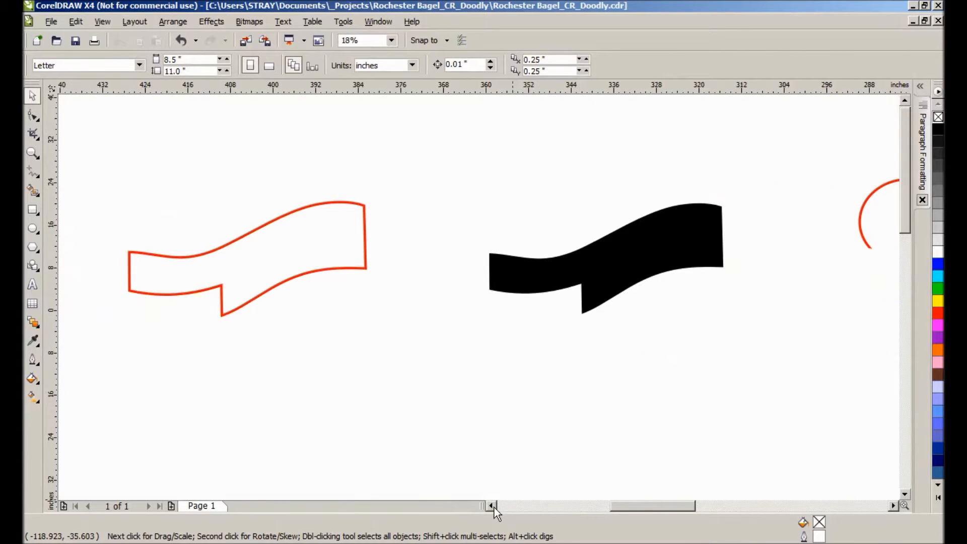
click(493, 506)
click(494, 506)
click(493, 507)
click(493, 506)
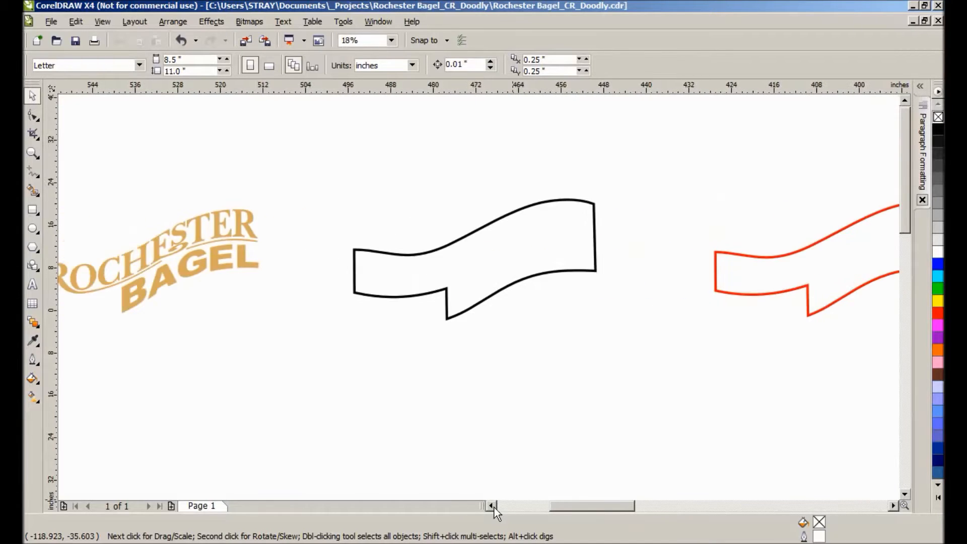
click(493, 506)
click(493, 506)
click(493, 507)
click(493, 506)
click(493, 506)
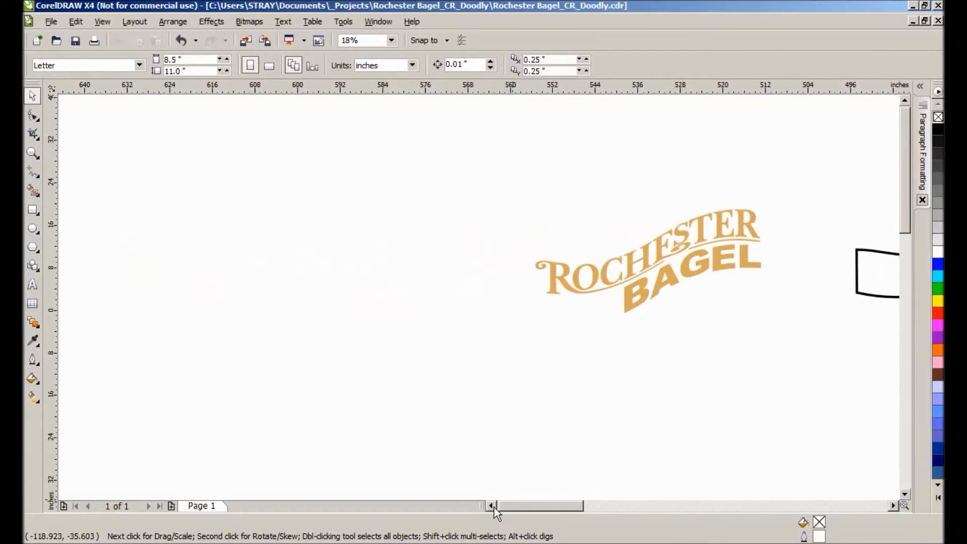
click(493, 506)
Step: Undo the accidental change to the lettering layer's frame, and check the swirl layer beside it by selecting it with its frame
drag(595, 164, 356, 431)
key(ctrl+z)
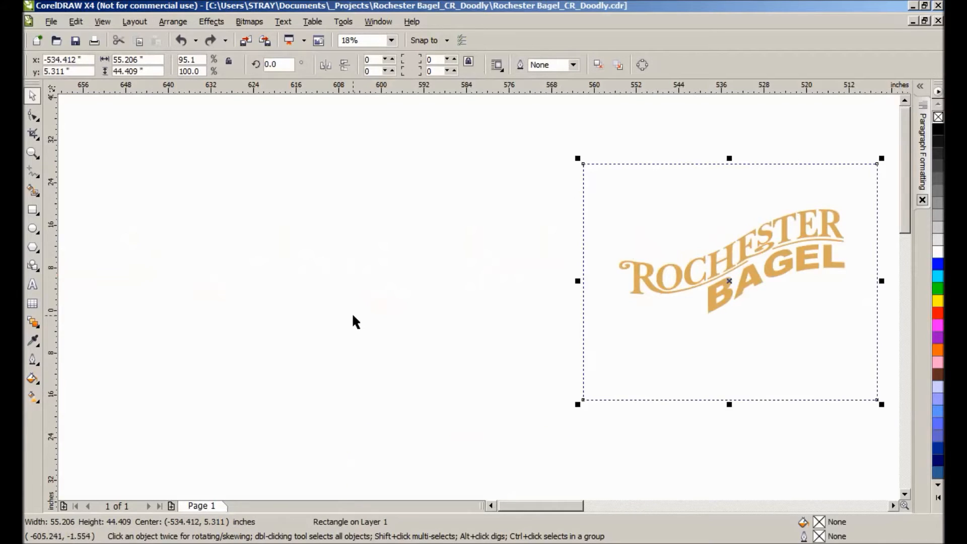
drag(557, 145, 160, 466)
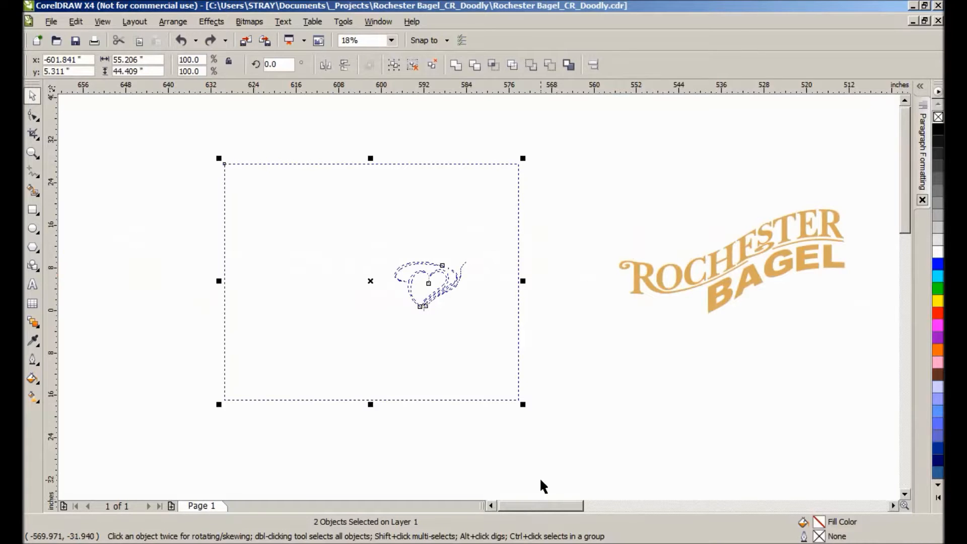
key(Delete)
Step: Switch the display to Wireframe and examine the invisible frames surrounding the individual logo layers
drag(545, 507, 663, 499)
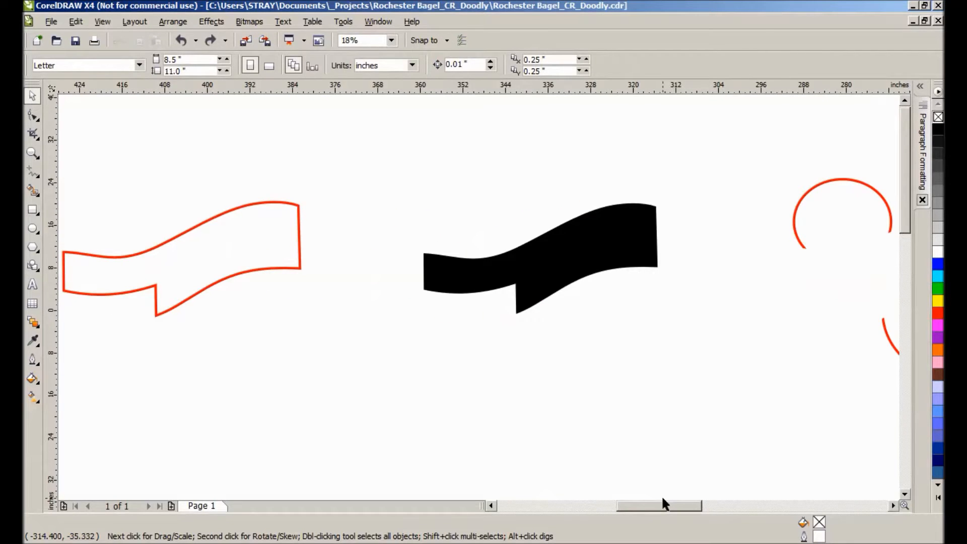
key(alt+v)
key(Down)
key(Return)
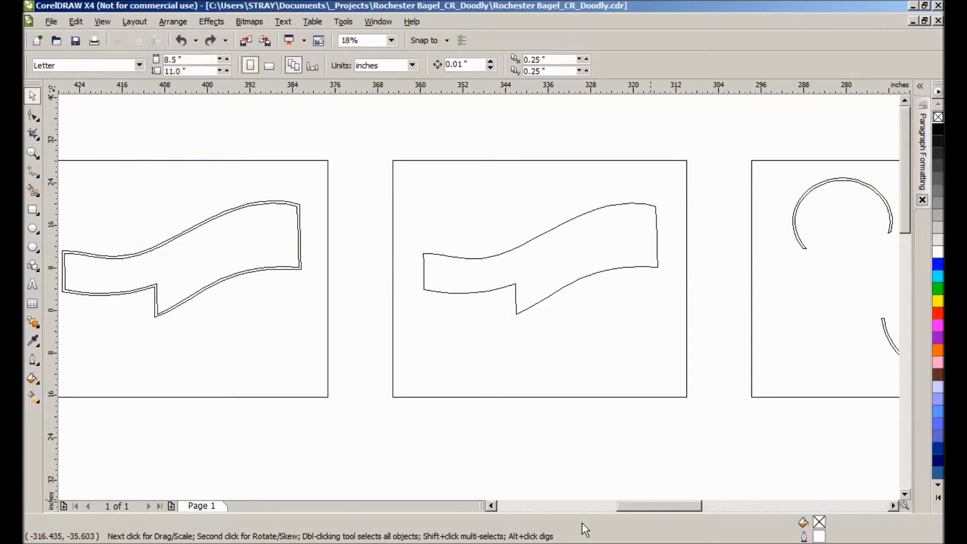
drag(625, 508, 785, 513)
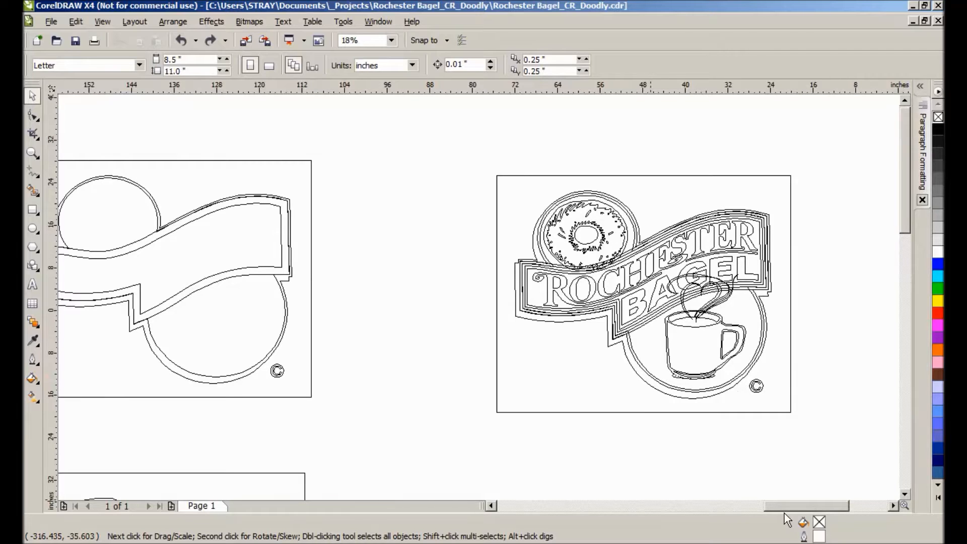
drag(784, 513, 680, 521)
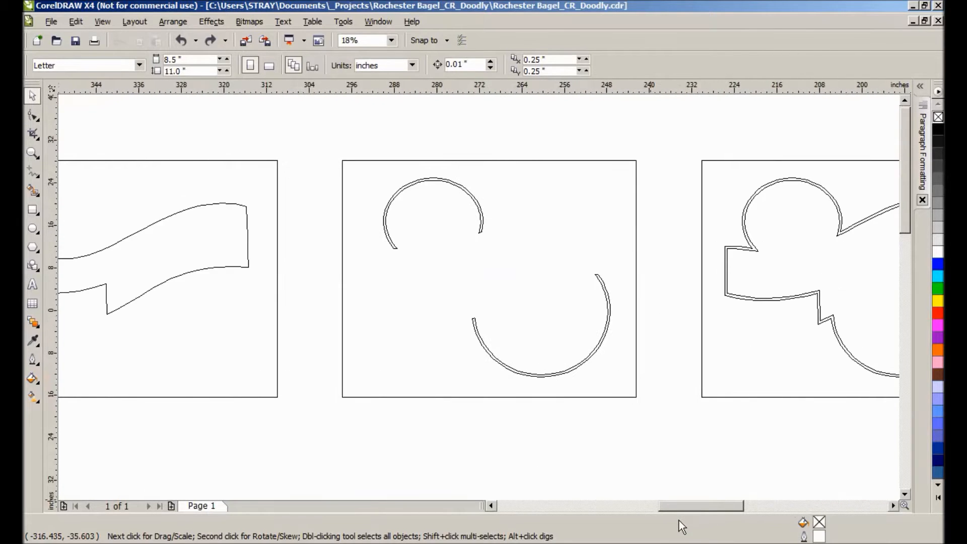
Step: Show the complete set of logo layers at once and return the display to Enhanced
scroll(480, 301, down, 1)
scroll(480, 301, down, 1)
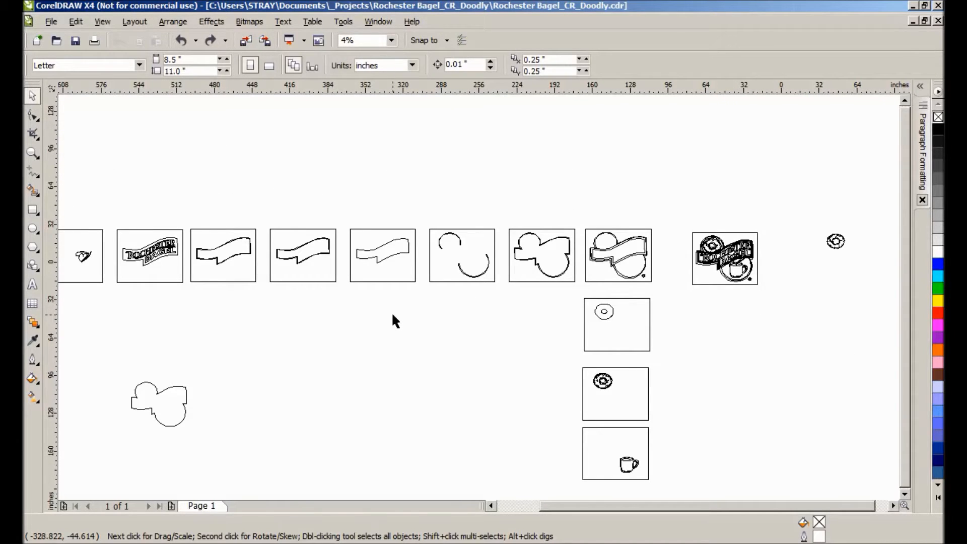
key(alt+v)
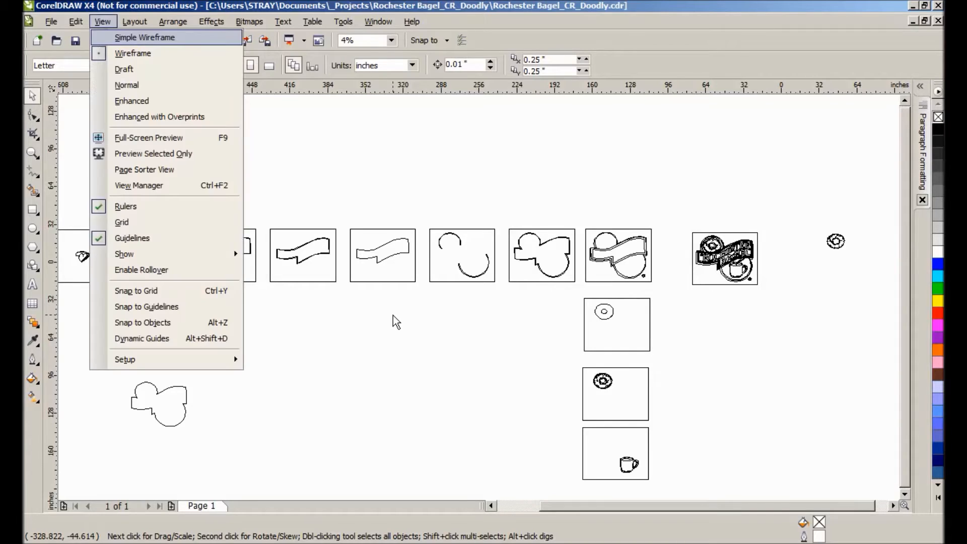
key(e)
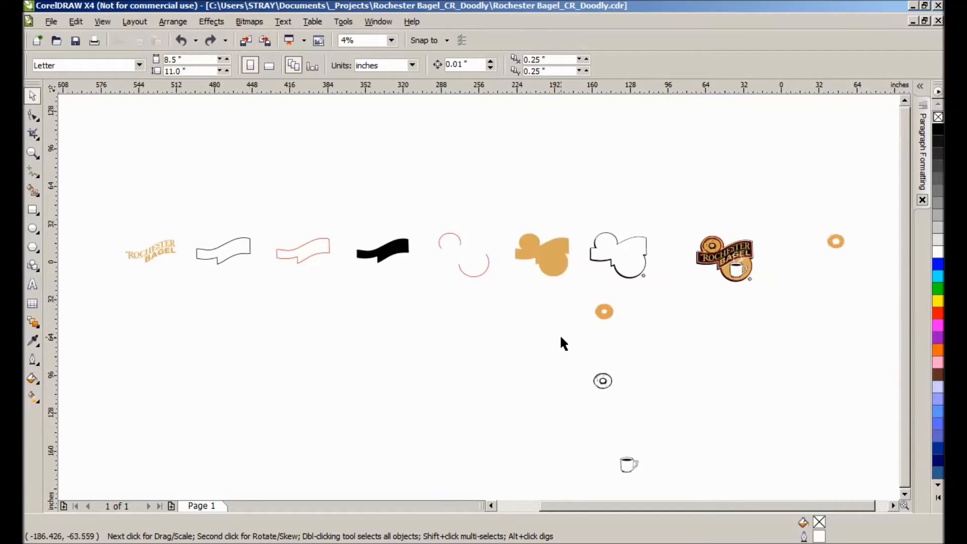
Step: Try to export only the framed black outline layer as the SVG file 1.svg, and cancel the export
drag(682, 211, 578, 296)
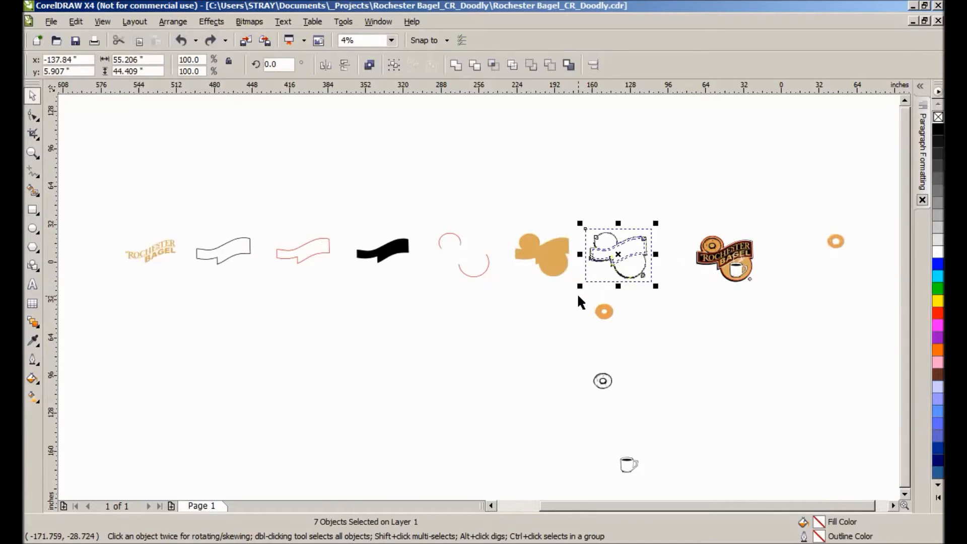
click(55, 22)
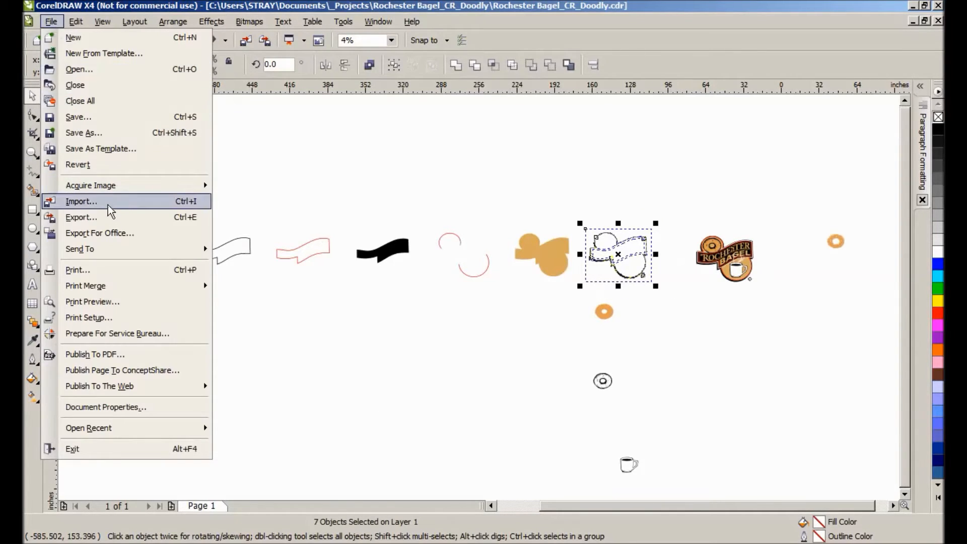
click(112, 218)
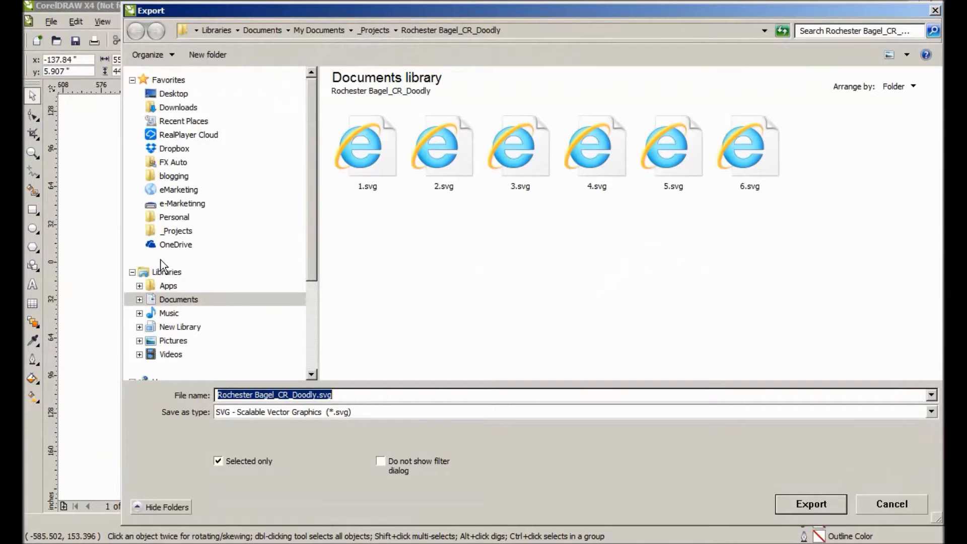
click(385, 174)
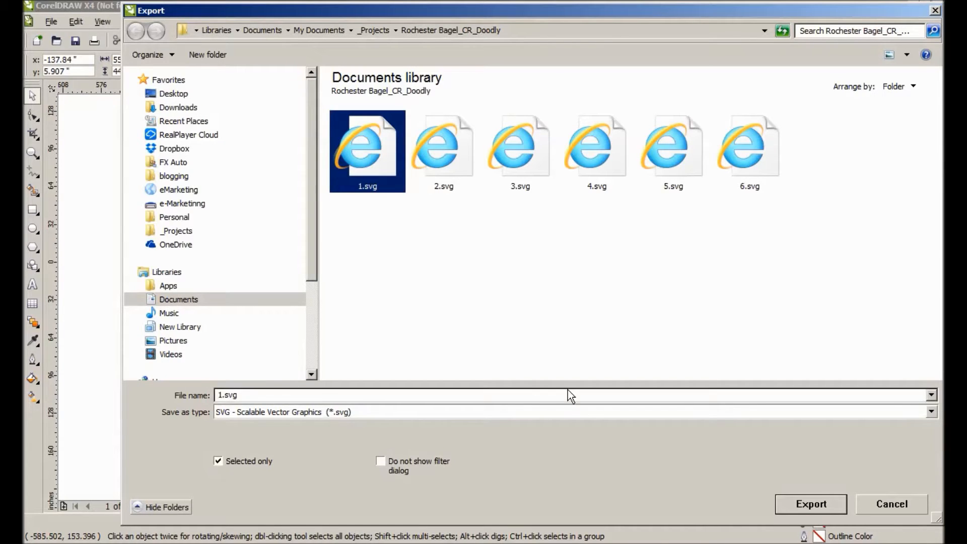
click(883, 505)
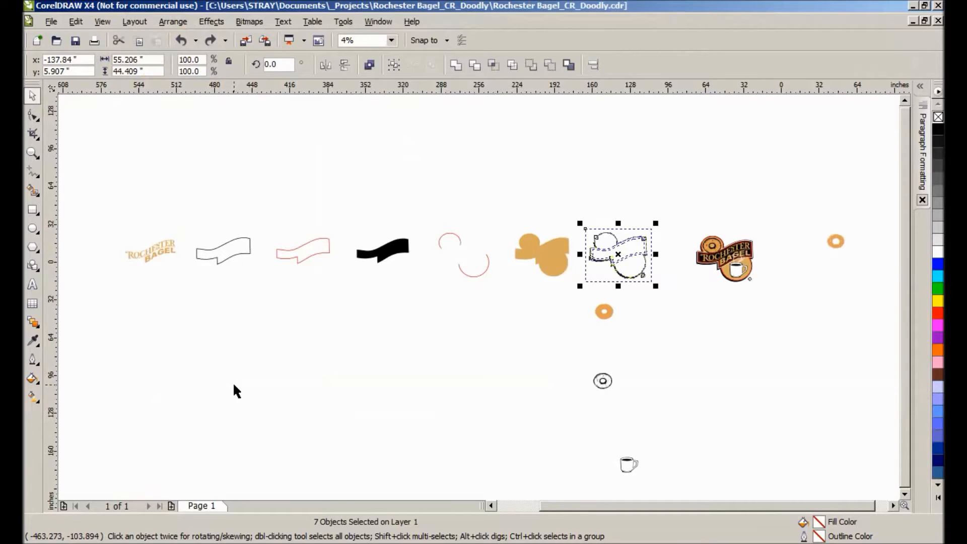
Step: Switch to Doodly and create a new Whiteboard-style video titled "Doodly Demo"
key(alt+Tab)
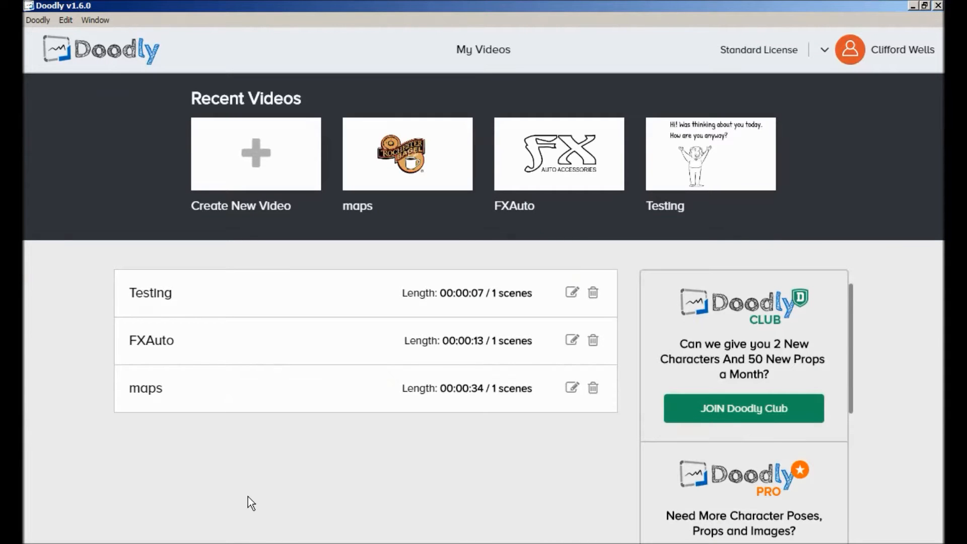
click(277, 174)
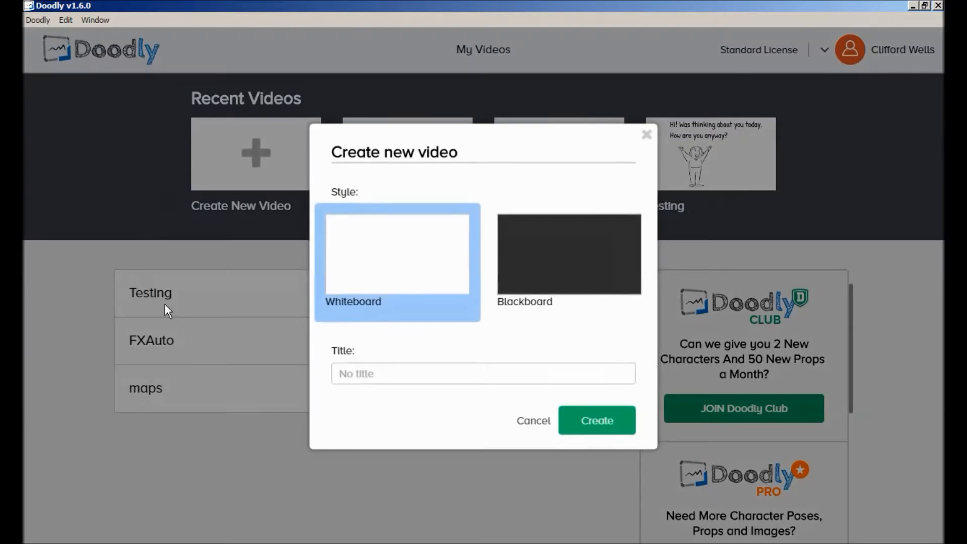
click(386, 377)
text(Doodly Demo)
click(592, 420)
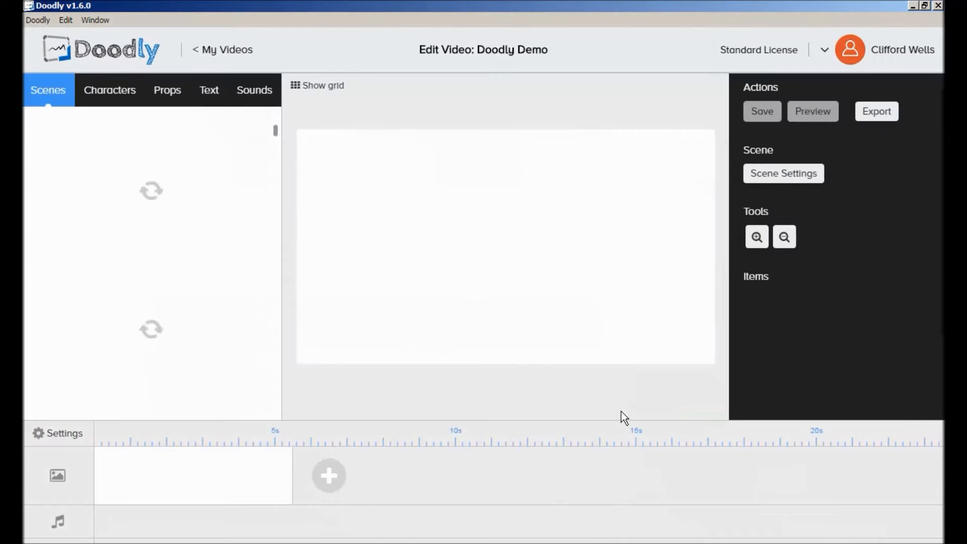
Step: Add 1.svg from the Rochester Bagel_CR_Doodly folder as a new character titled "1"
click(128, 103)
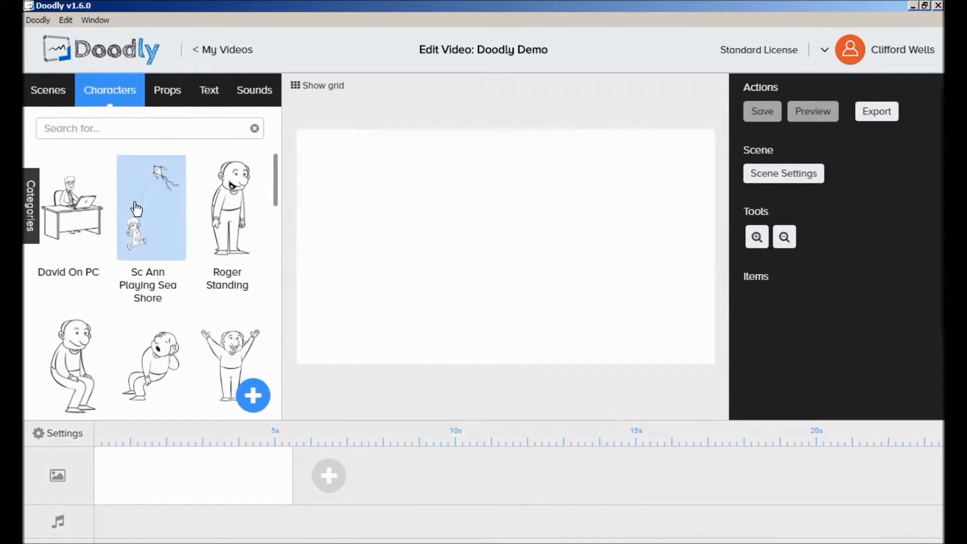
click(253, 395)
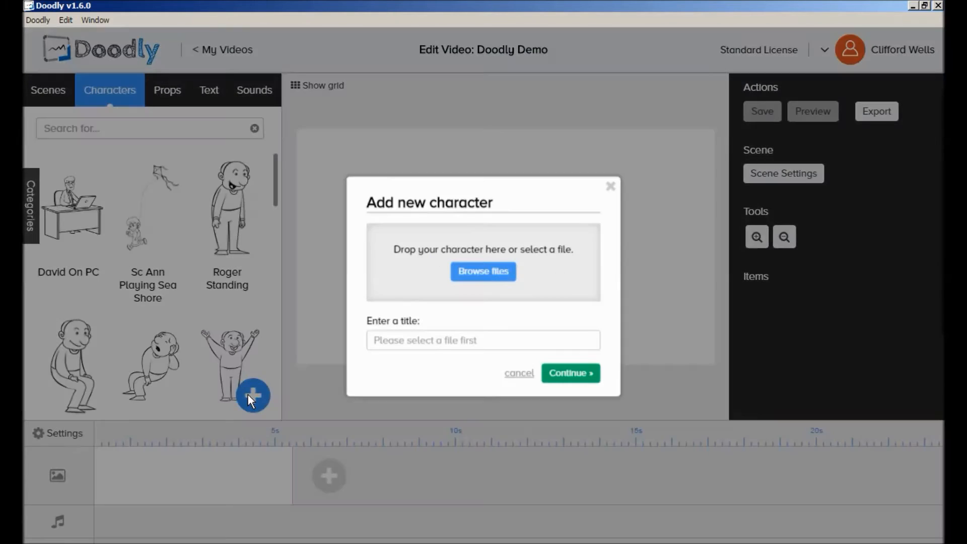
click(474, 275)
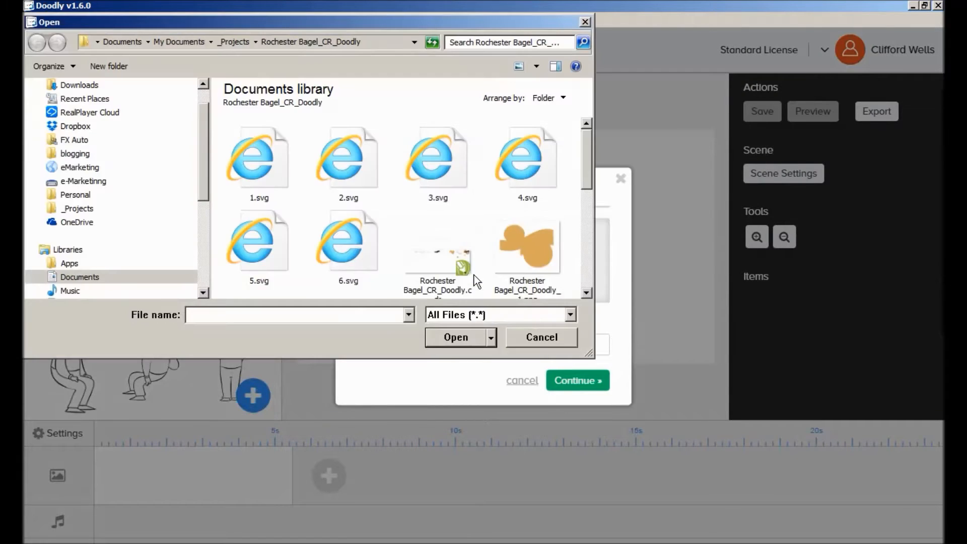
click(258, 162)
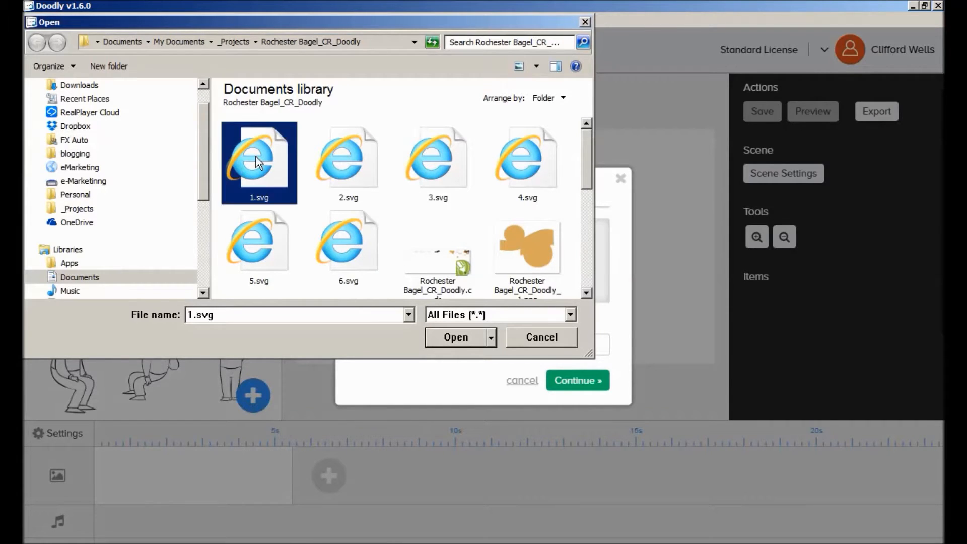
click(456, 337)
click(450, 388)
text(1)
click(596, 421)
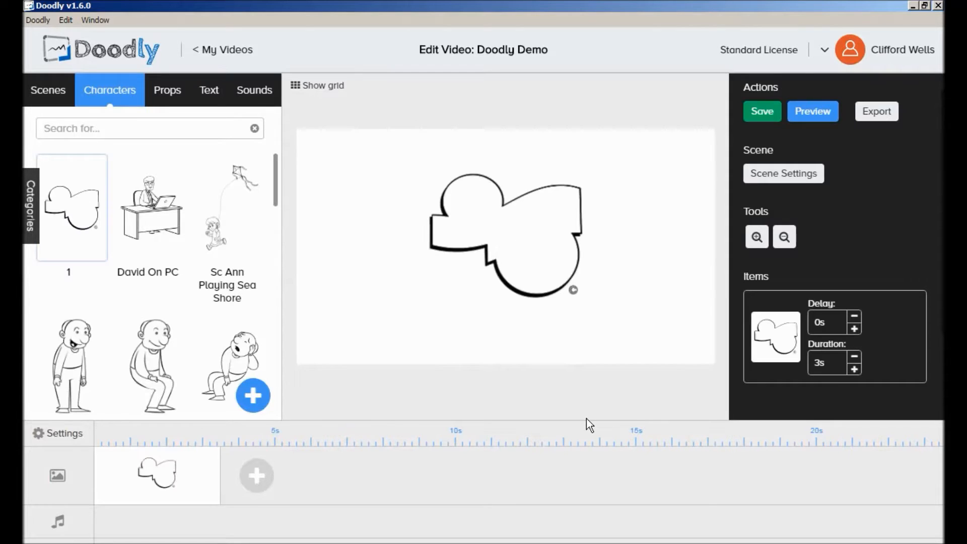
Step: Add 2.svg from the Rochester Bagel_CR_Doodly folder as a new character titled "2"
click(253, 398)
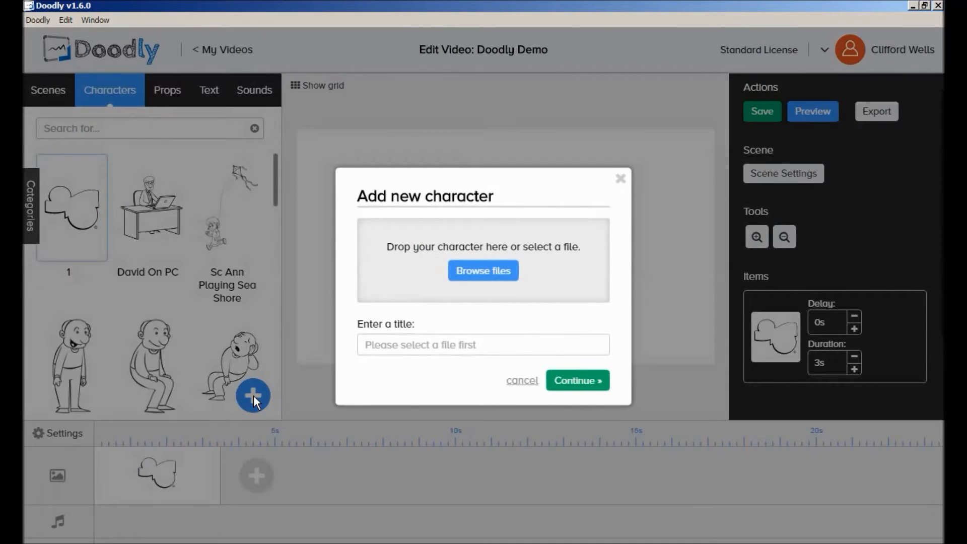
click(467, 276)
click(353, 176)
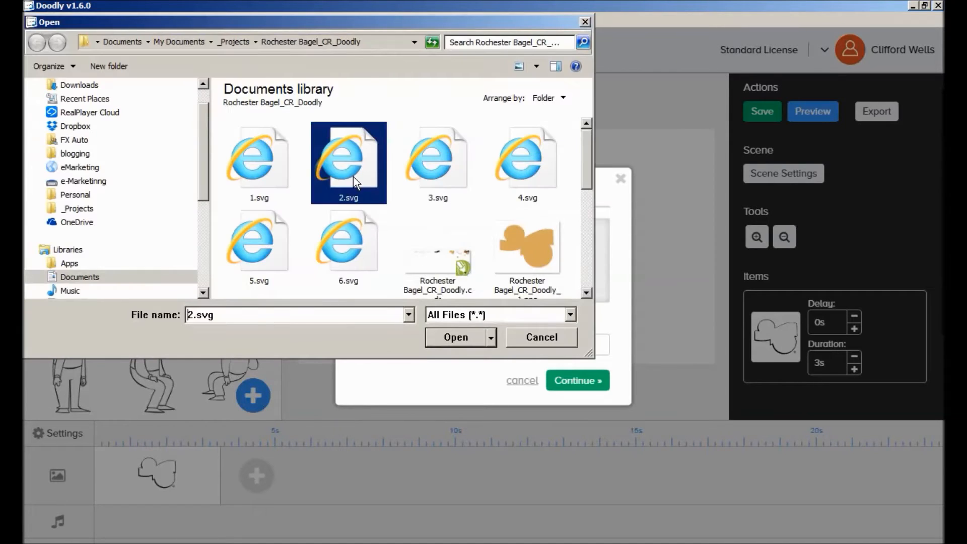
click(457, 338)
click(432, 389)
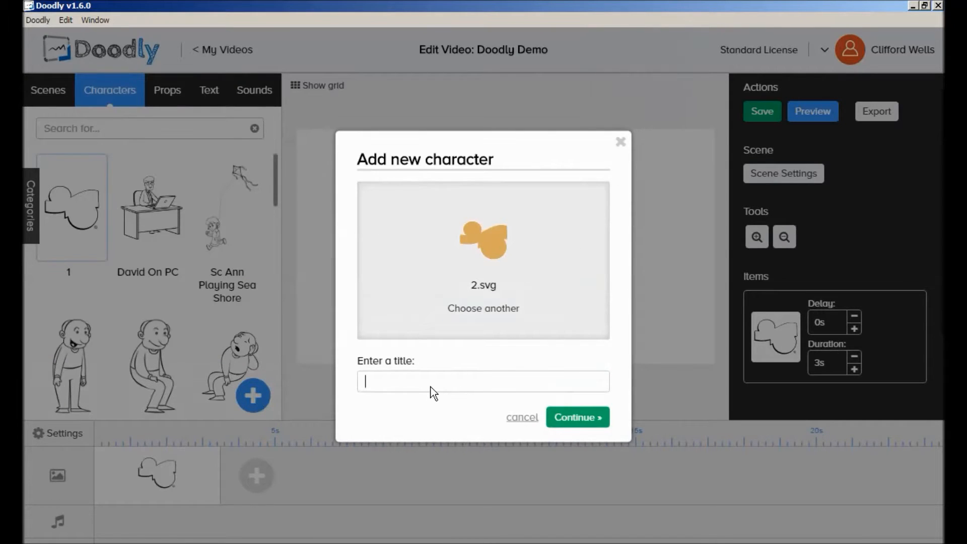
text(2)
click(563, 426)
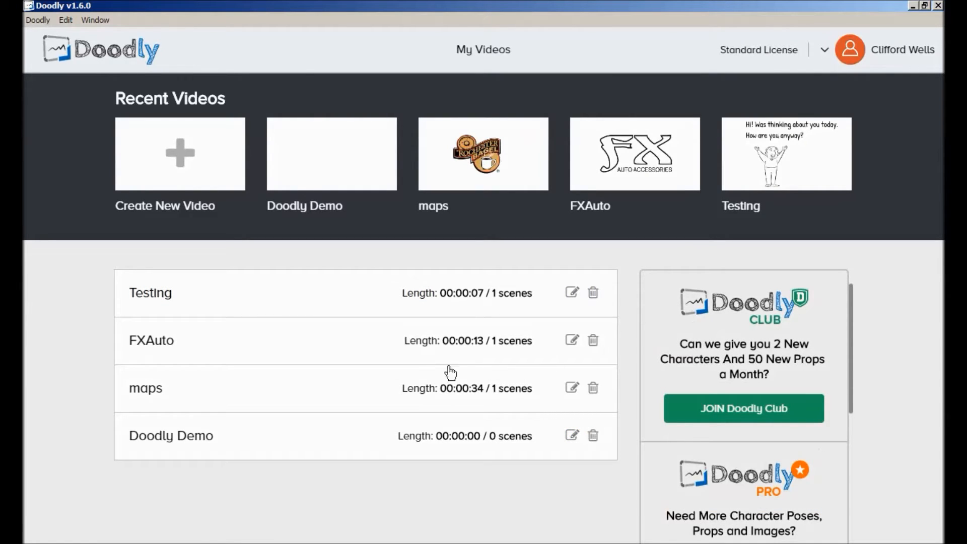
Step: Reopen the Doodly Demo video and place custom characters 1 and 2 in its empty scene
click(280, 442)
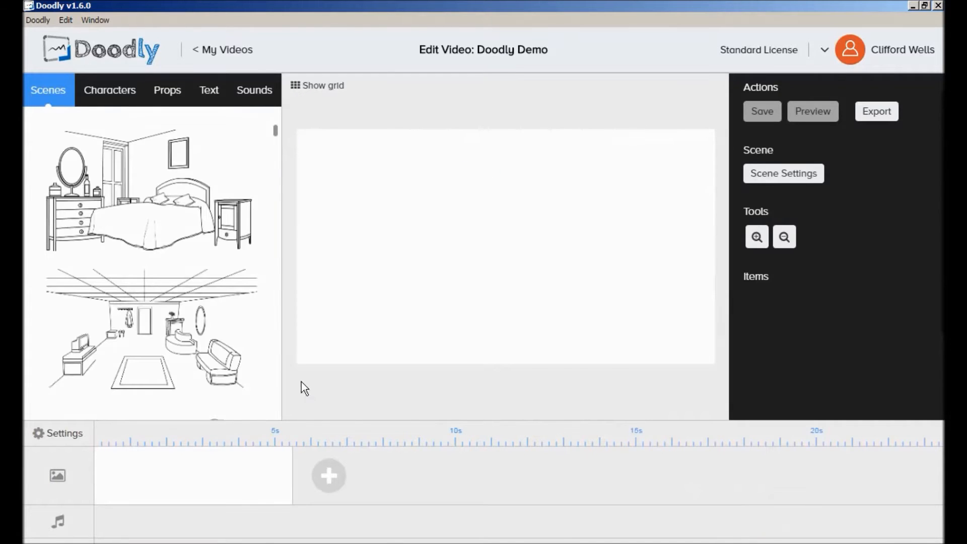
click(106, 100)
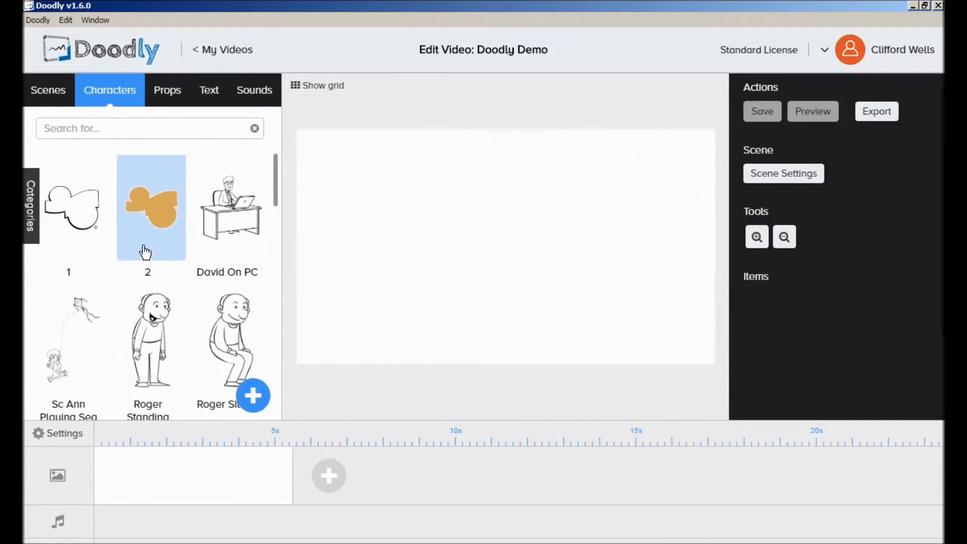
click(77, 230)
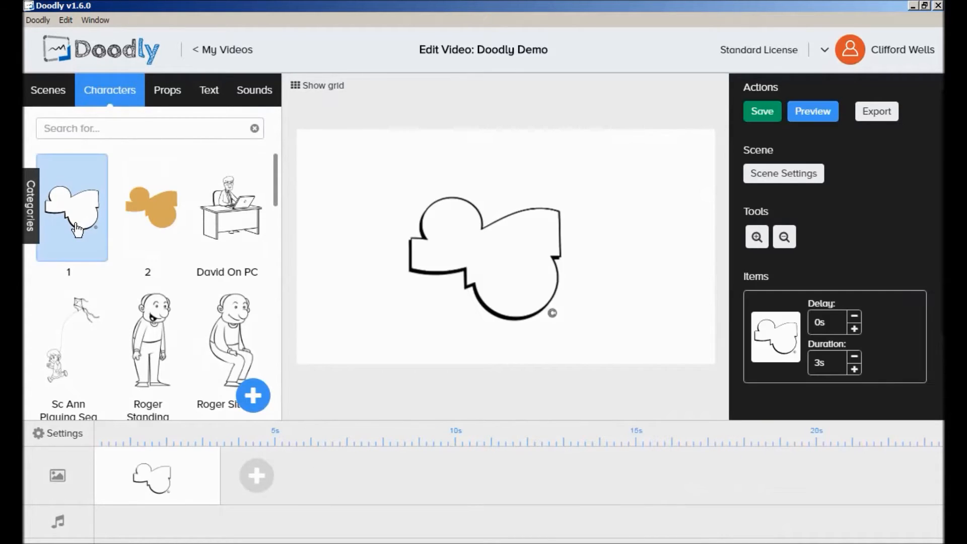
click(158, 231)
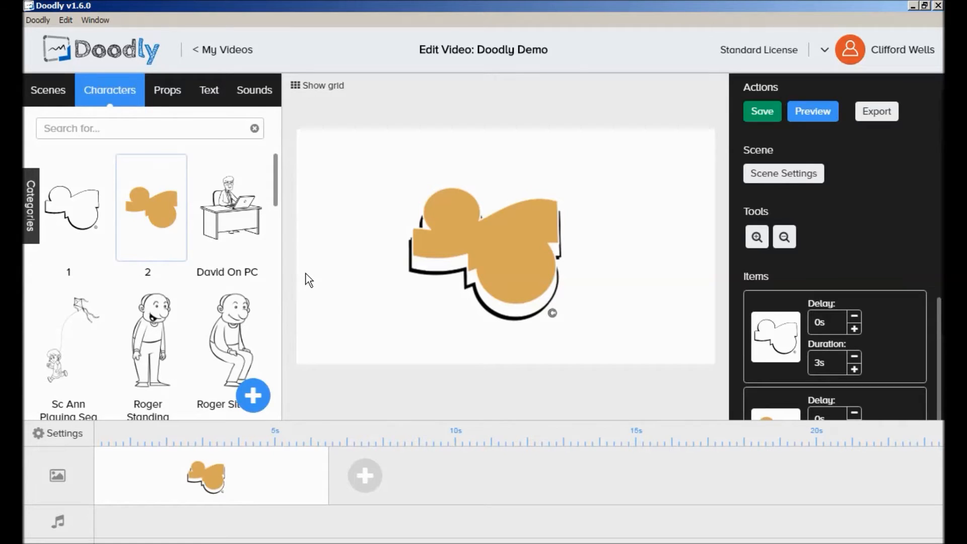
Step: Align the tan shape of character 2 inside the black outline so an even white margin remains around it
click(757, 237)
click(757, 236)
click(757, 237)
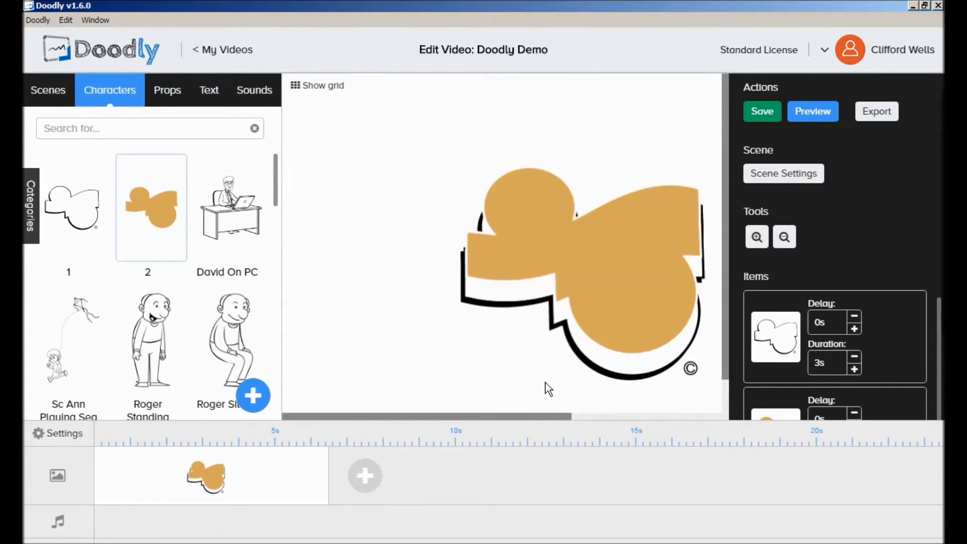
drag(530, 419, 592, 419)
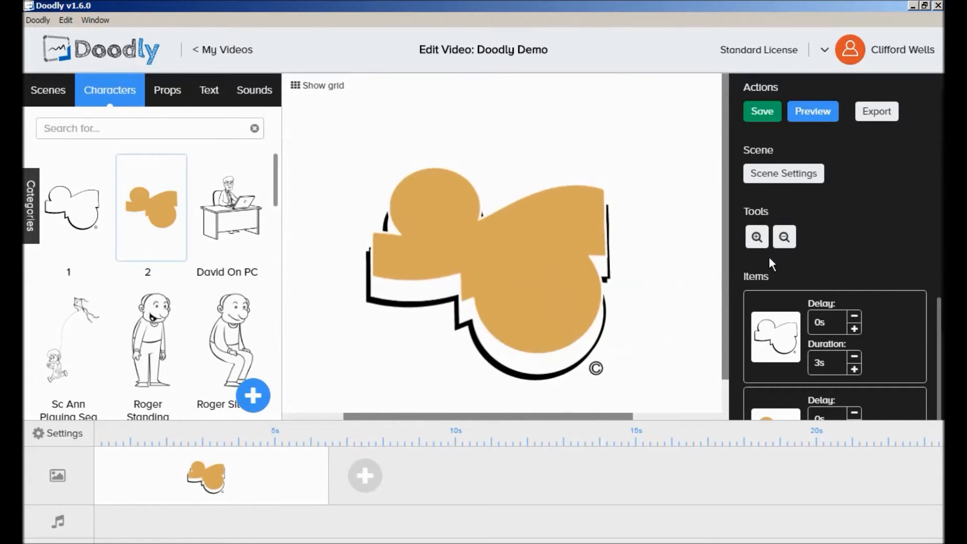
click(757, 238)
drag(725, 258, 736, 314)
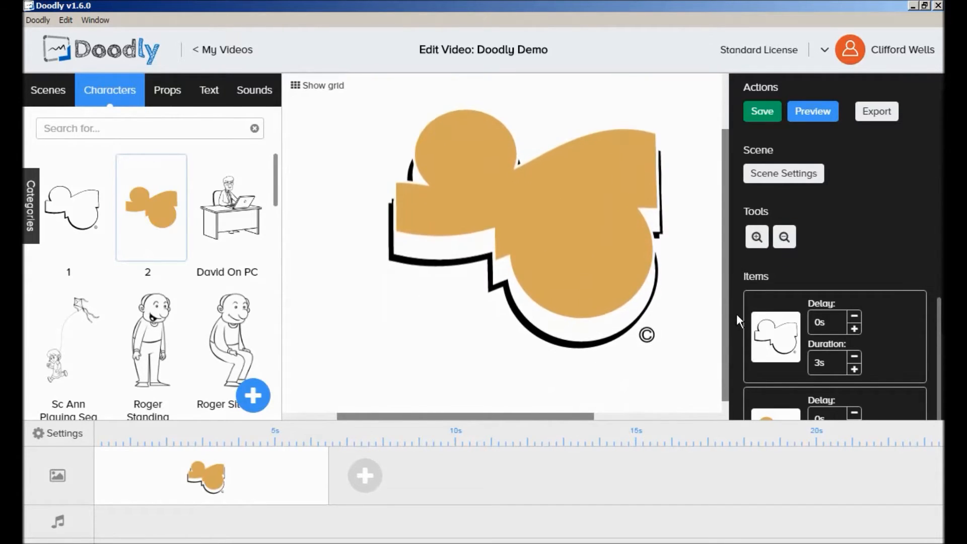
click(757, 237)
drag(540, 417, 589, 419)
drag(579, 270, 576, 289)
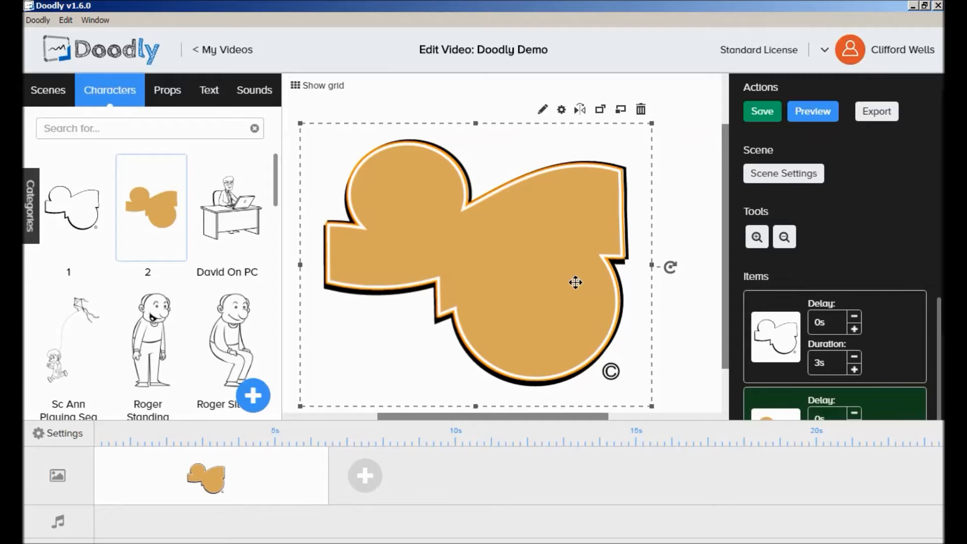
drag(575, 283, 576, 282)
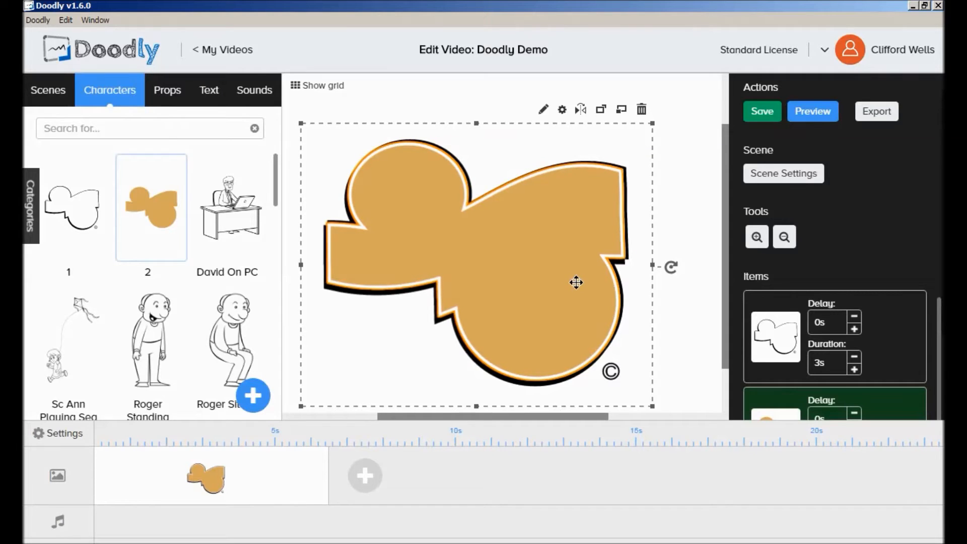
click(670, 303)
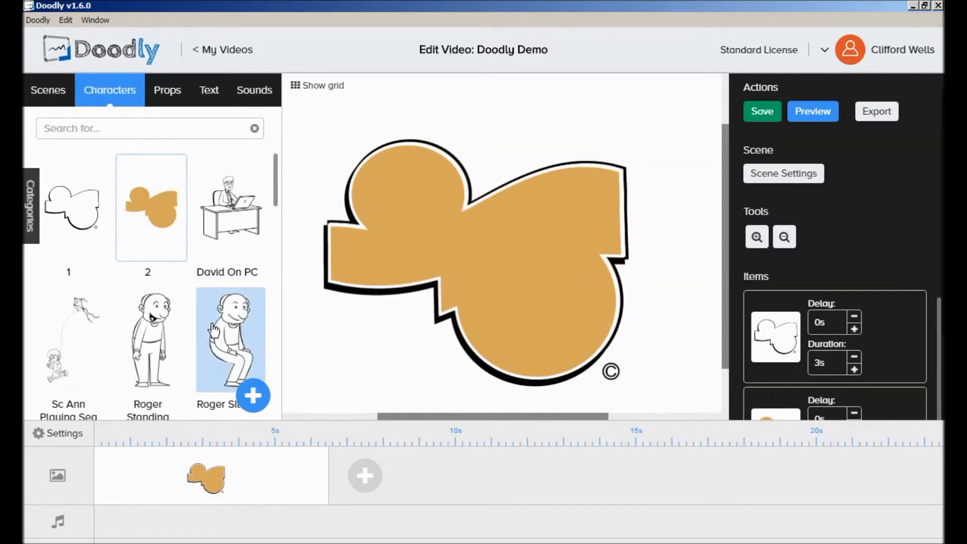
Step: Add 3.svg from the Rochester Bagel_CR_Doodly folder as a new character titled "3"
click(253, 399)
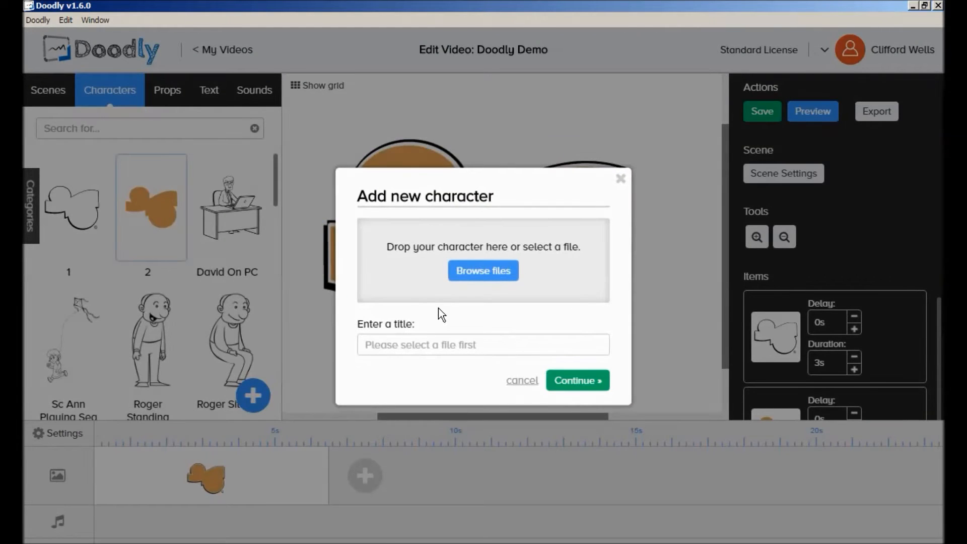
click(464, 276)
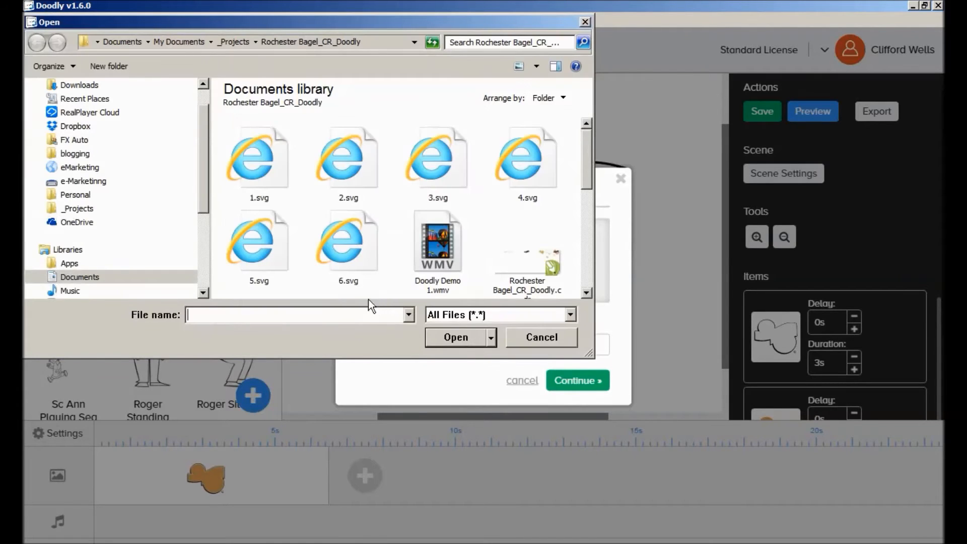
click(446, 187)
click(443, 338)
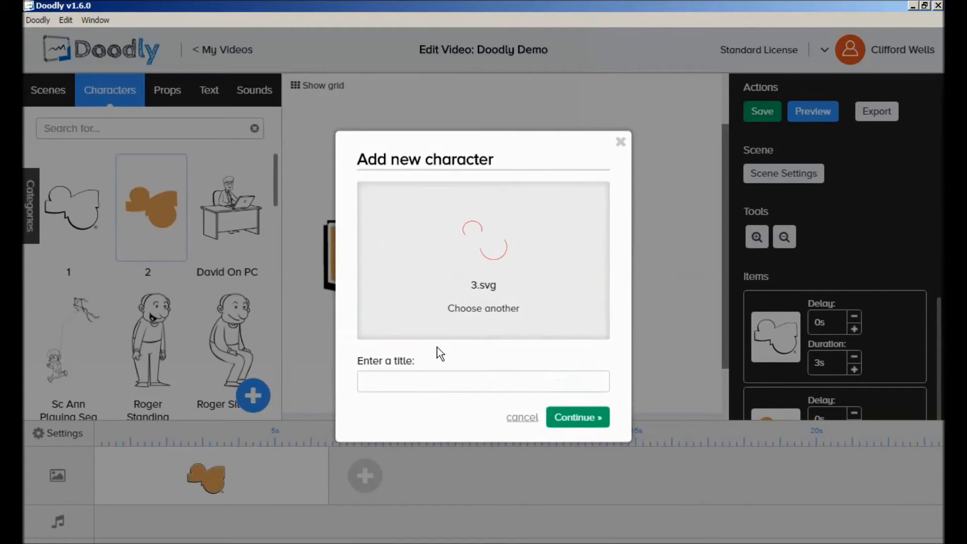
text(3)
click(575, 419)
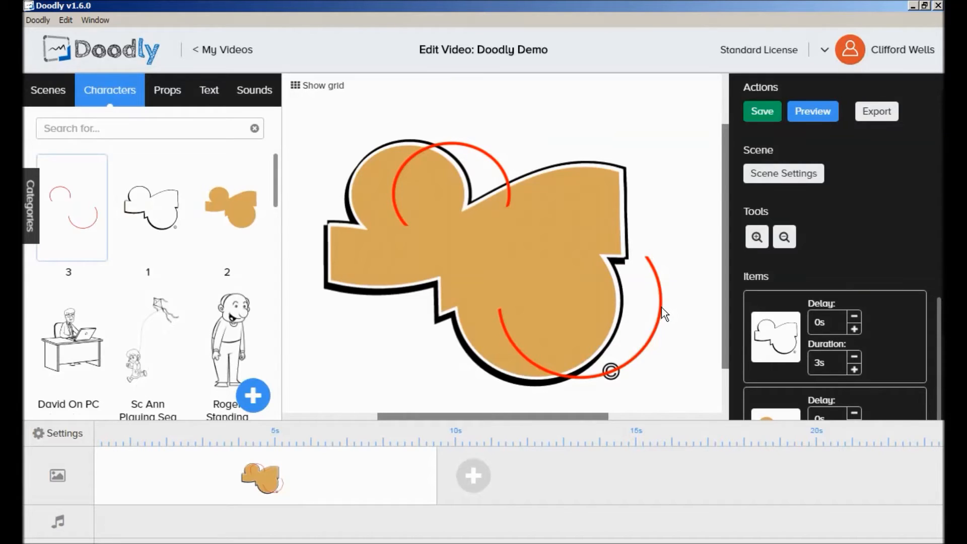
Step: Align the red arcs of character 3 with the tan shape's round edges and fine-tune the black outline's position
drag(662, 315, 616, 305)
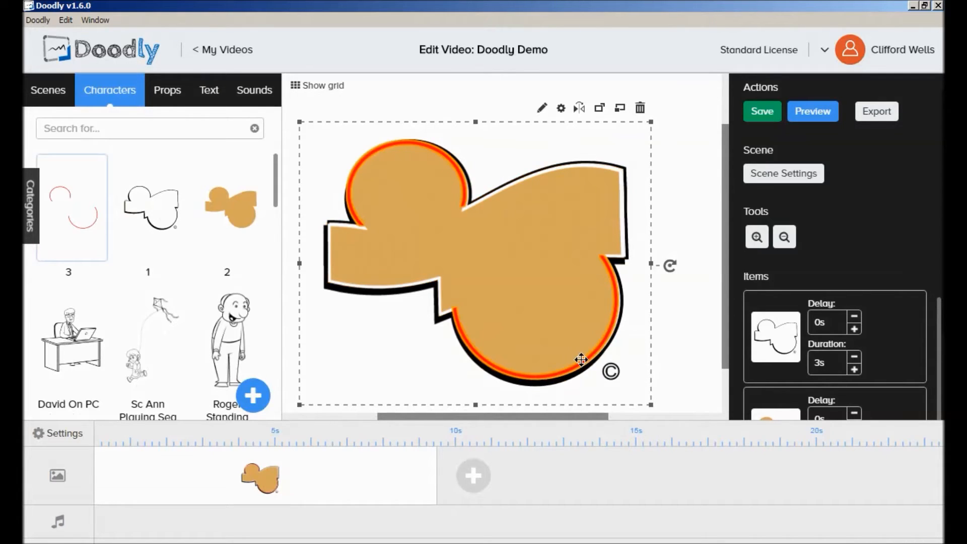
drag(581, 363, 583, 364)
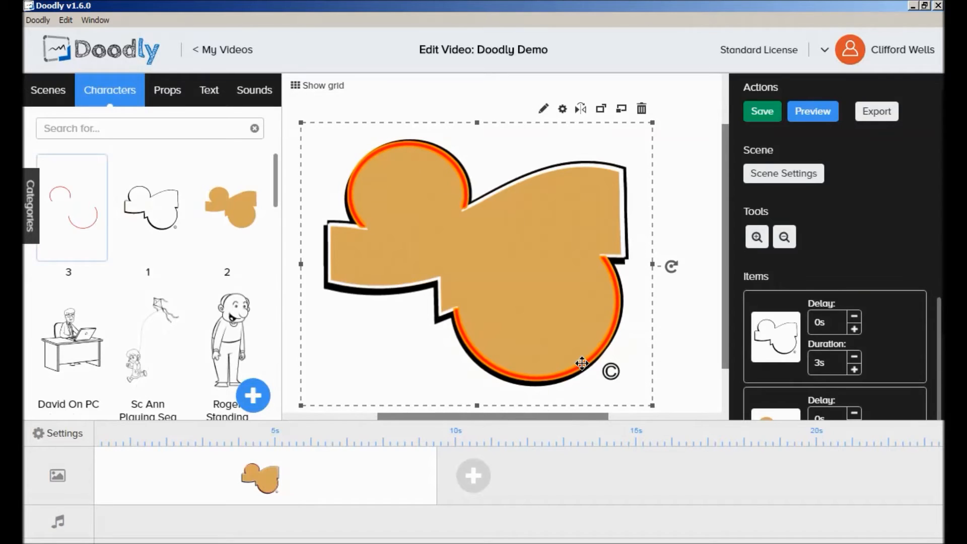
click(676, 347)
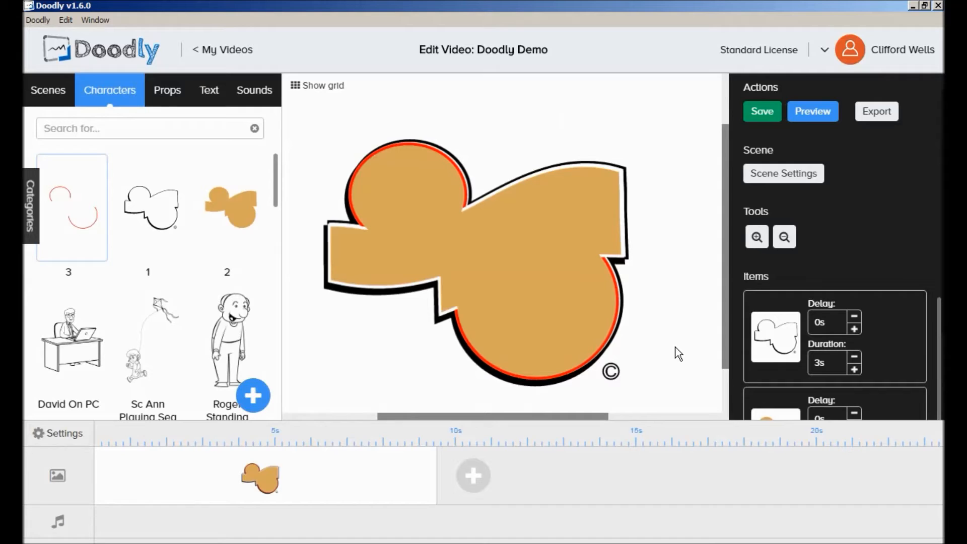
click(624, 302)
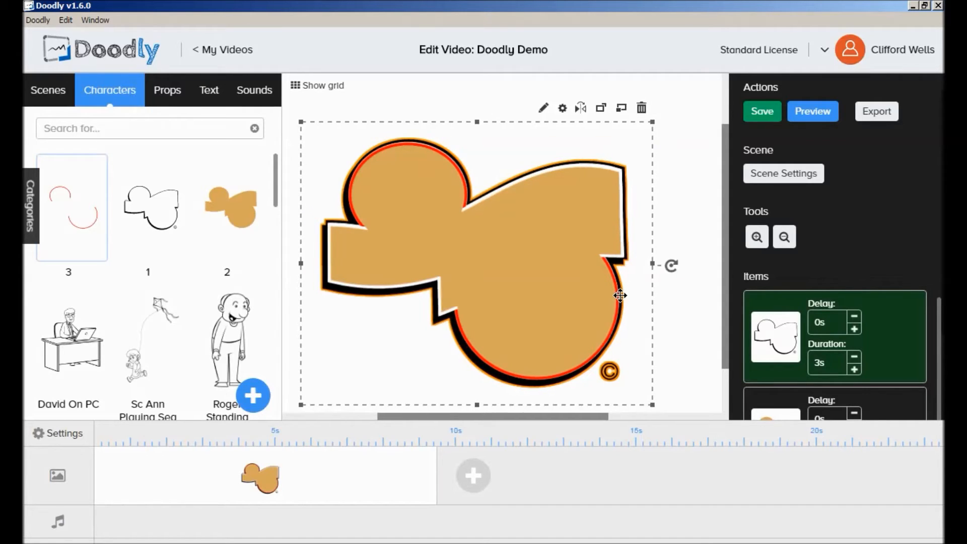
click(666, 328)
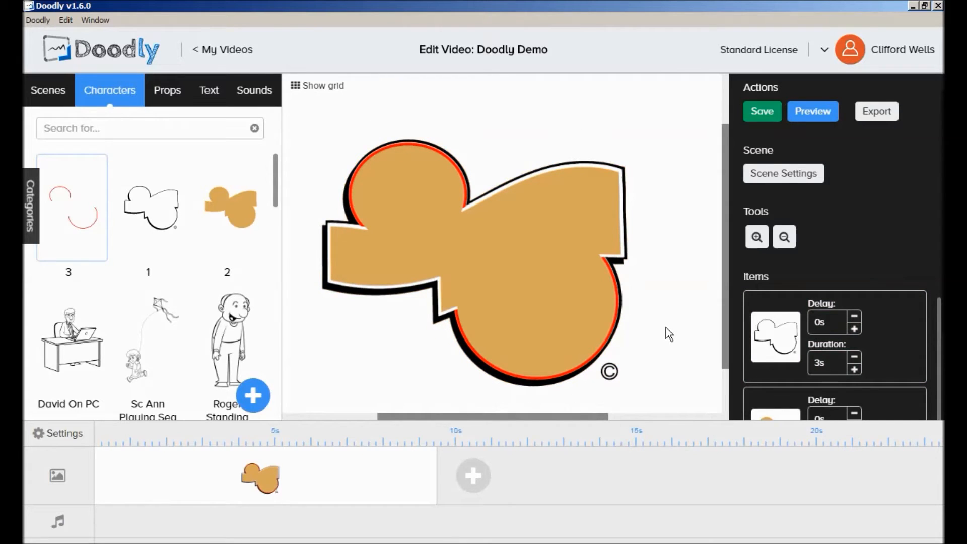
Step: Add 4.svg as a new character titled "4" and position its black banner within the tan ribbon area of the logo
click(251, 395)
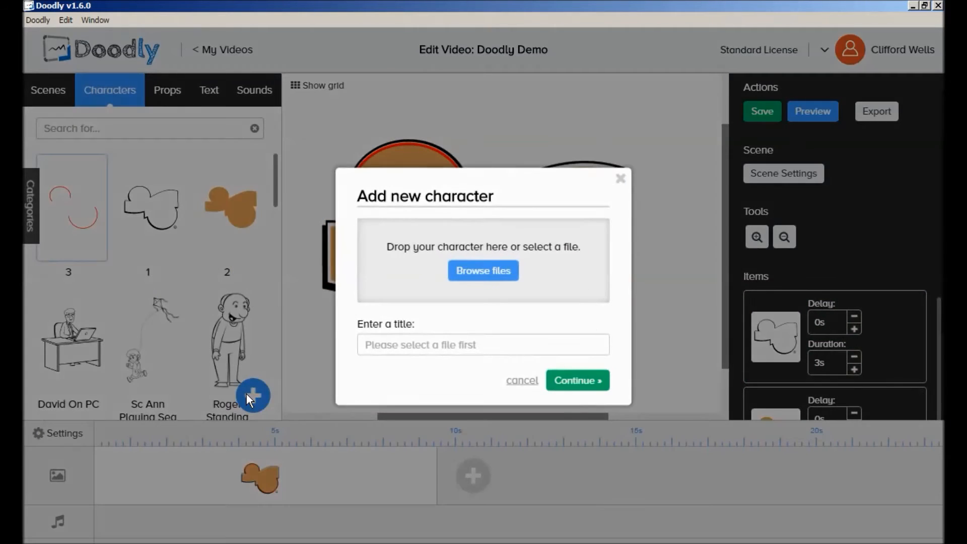
click(466, 275)
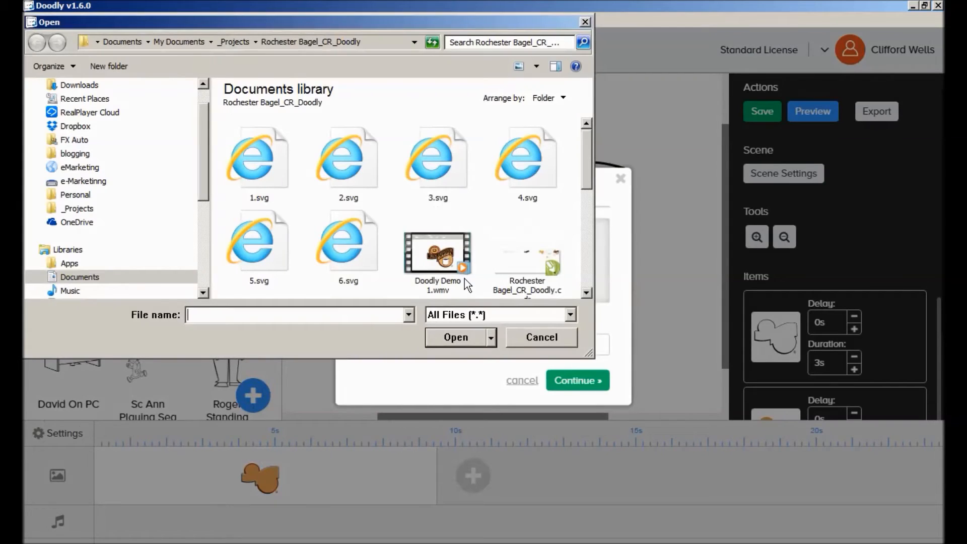
double_click(526, 163)
click(381, 389)
text(4)
click(578, 417)
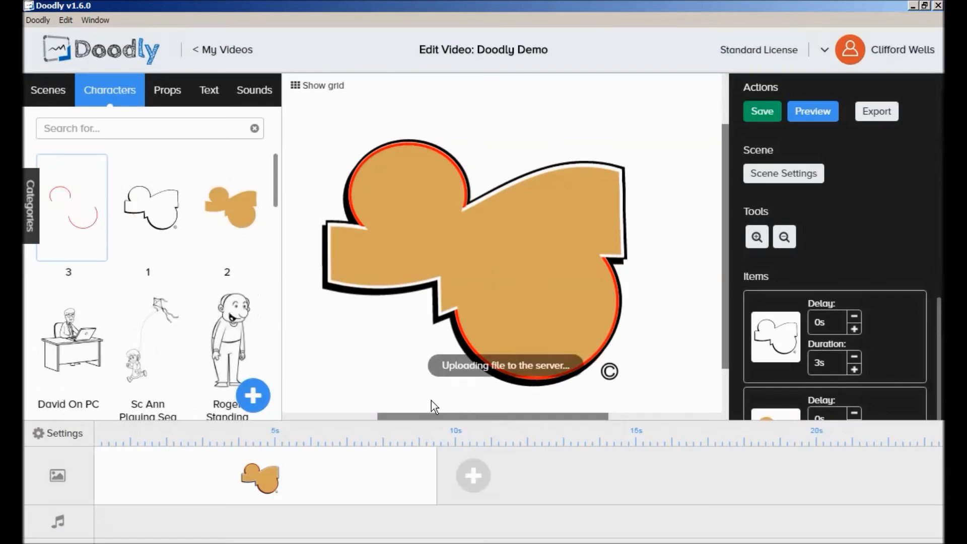
click(482, 263)
click(685, 352)
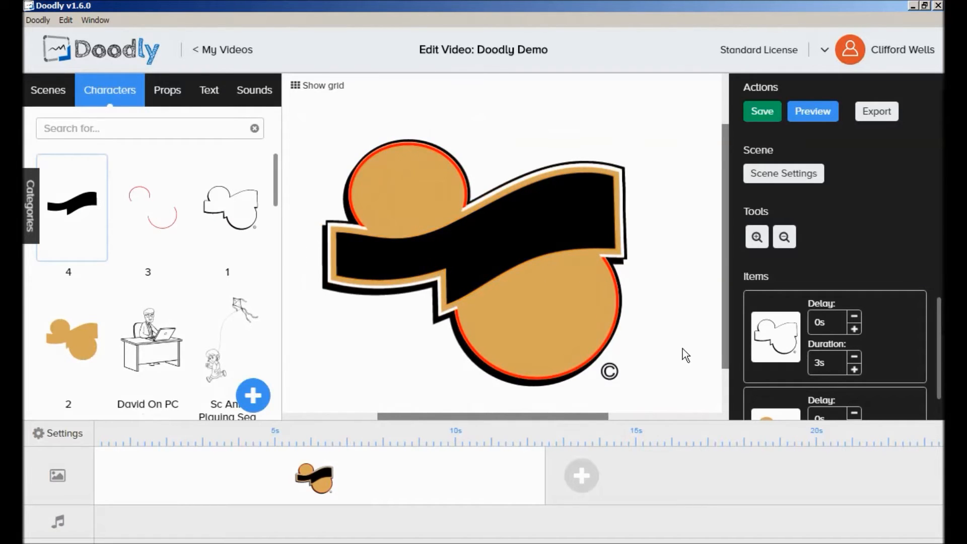
Step: Add 6.svg as a new character titled "6" and align its thin banner outline around the black banner
click(252, 395)
click(345, 239)
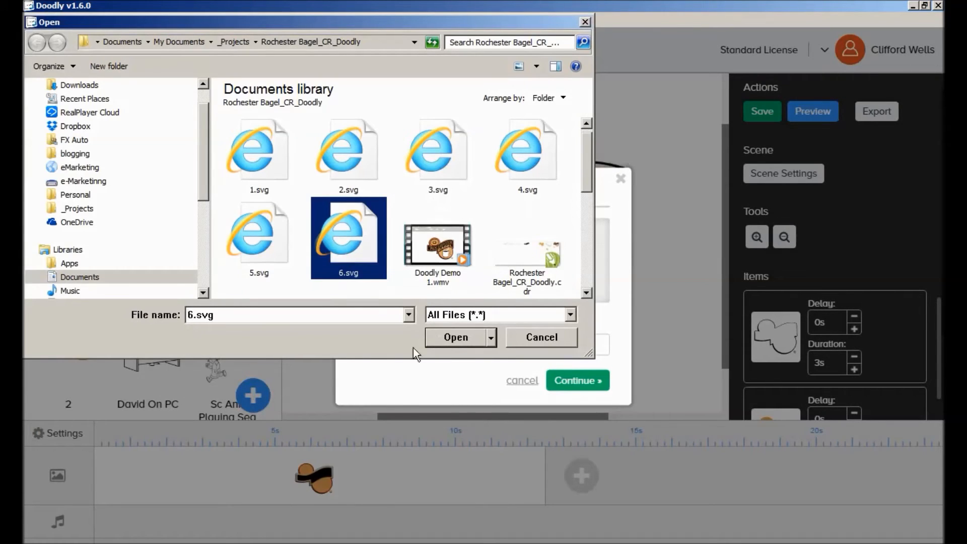
click(455, 341)
key(Return)
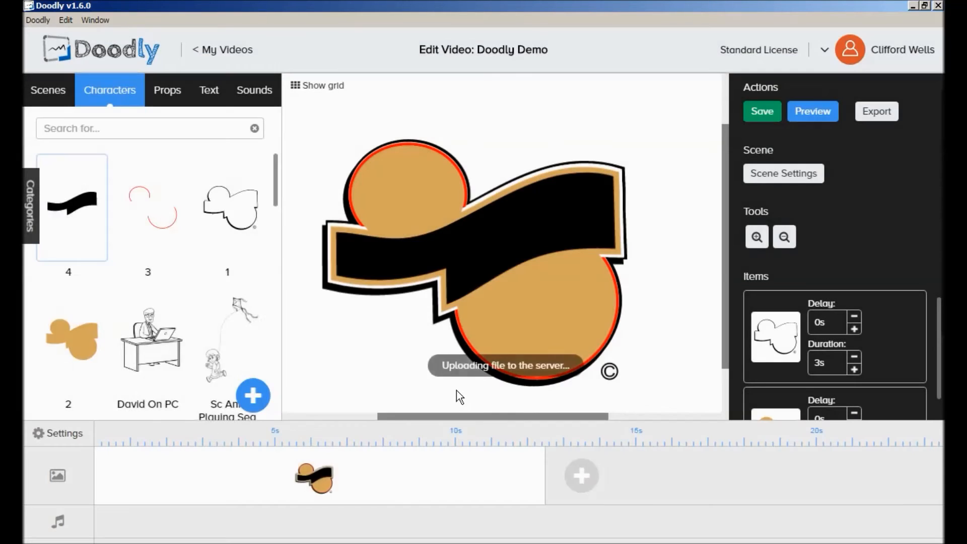
click(456, 304)
click(683, 356)
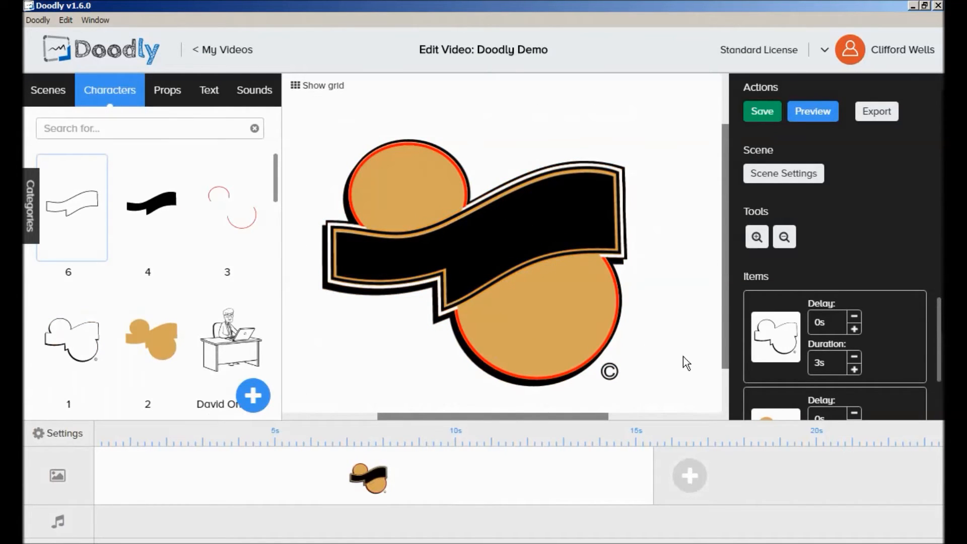
Step: Add 5.svg as a new character titled "5" and fit its red banner outline around the black banner
click(253, 395)
click(484, 273)
click(273, 259)
double_click(273, 259)
click(422, 385)
text(5)
click(578, 416)
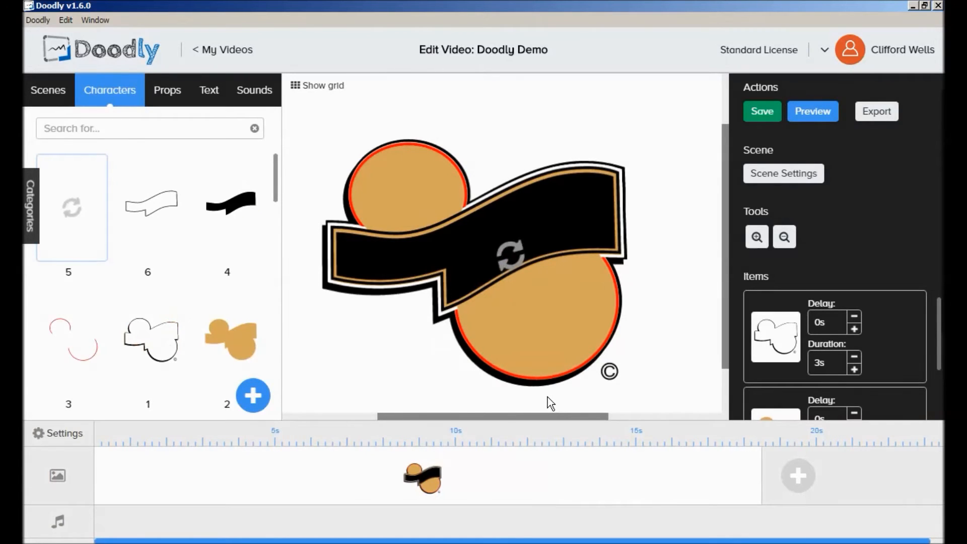
click(601, 246)
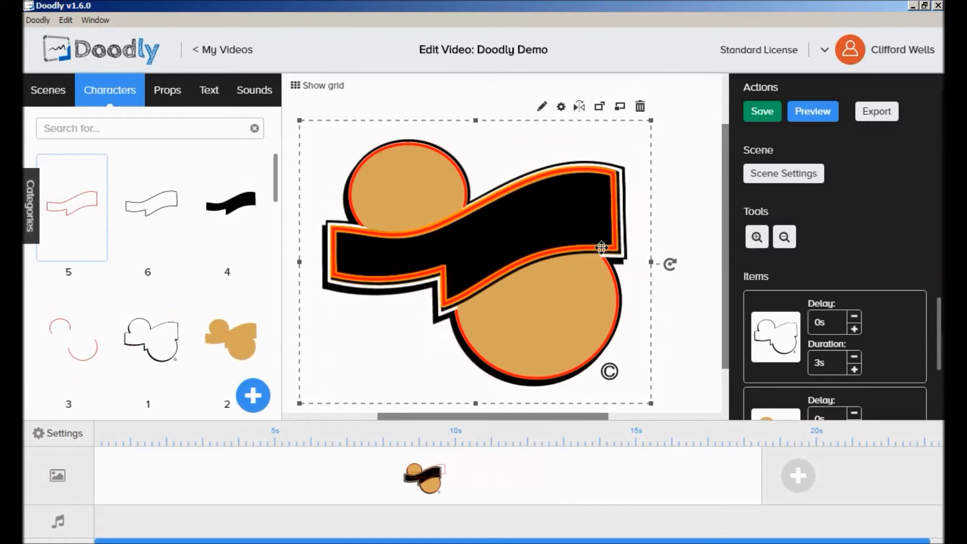
click(684, 315)
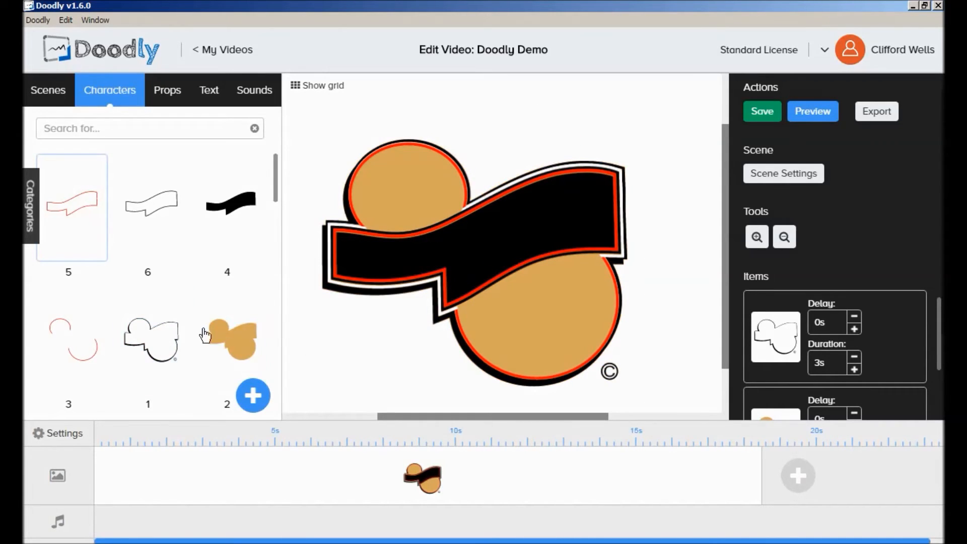
Step: Trace a new reveal path with an increased path size around the whole black outline of character 1 and save it
click(347, 212)
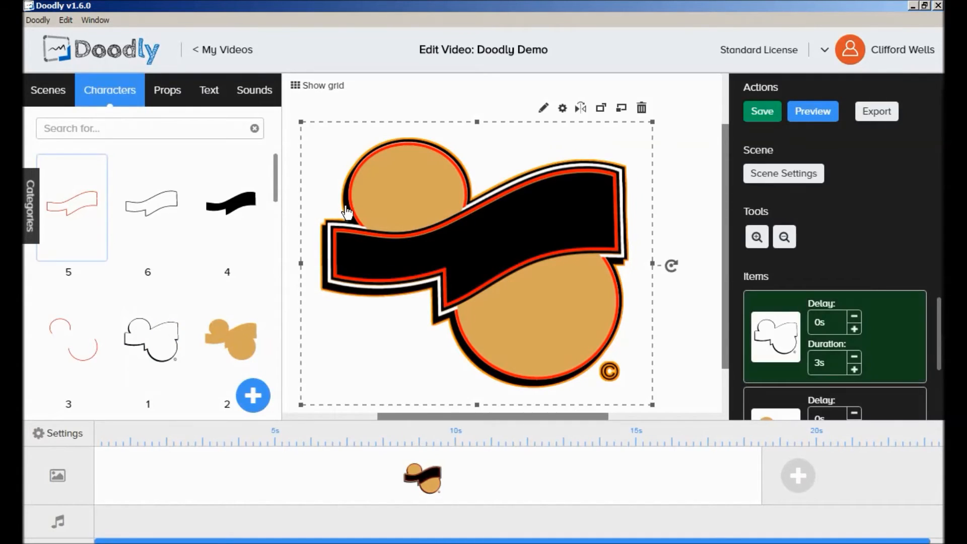
click(542, 109)
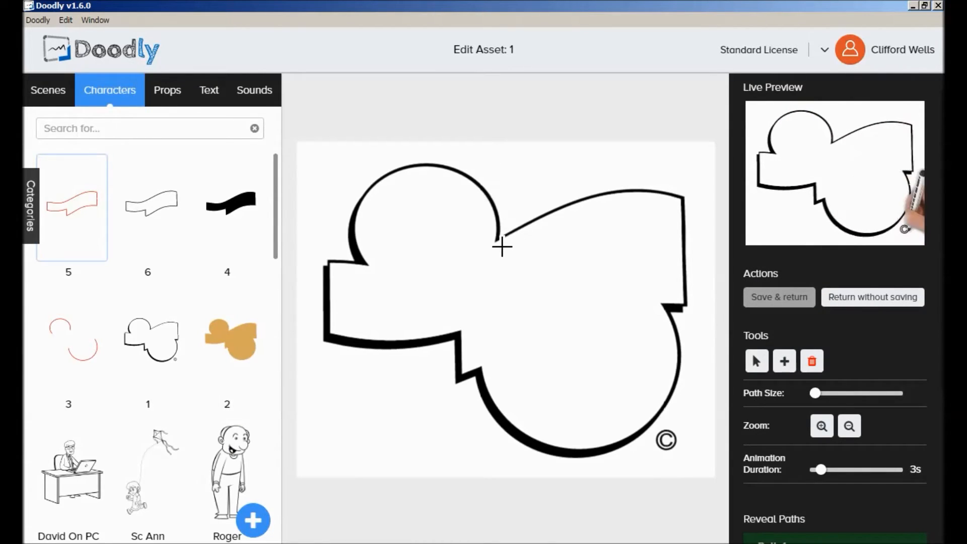
click(503, 246)
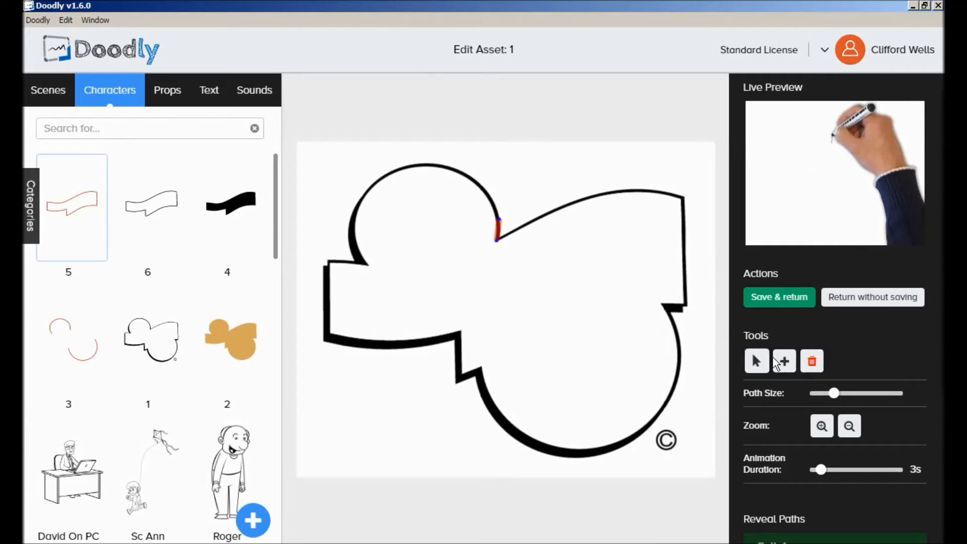
drag(838, 395, 851, 395)
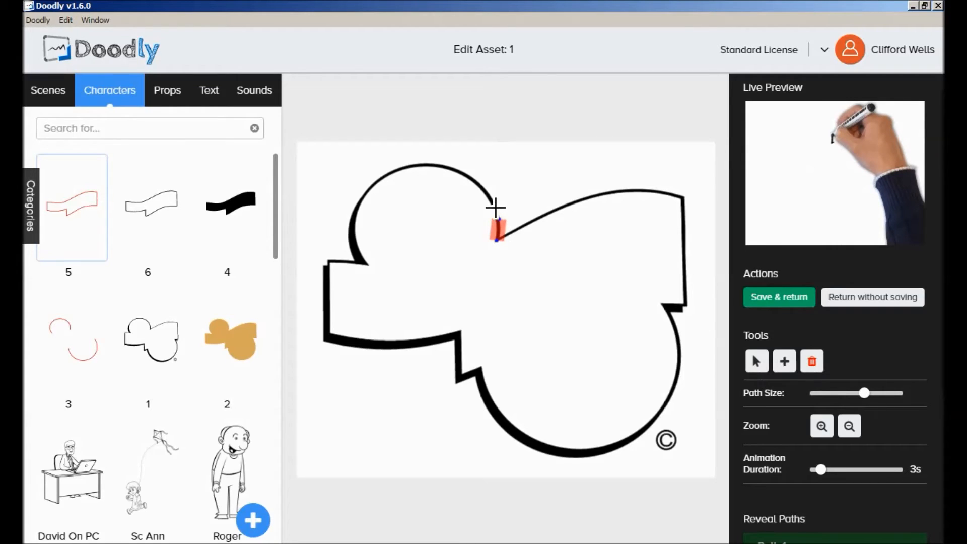
mouse_move(479, 190)
mouse_down()
mouse_move(449, 171)
mouse_move(426, 173)
mouse_up()
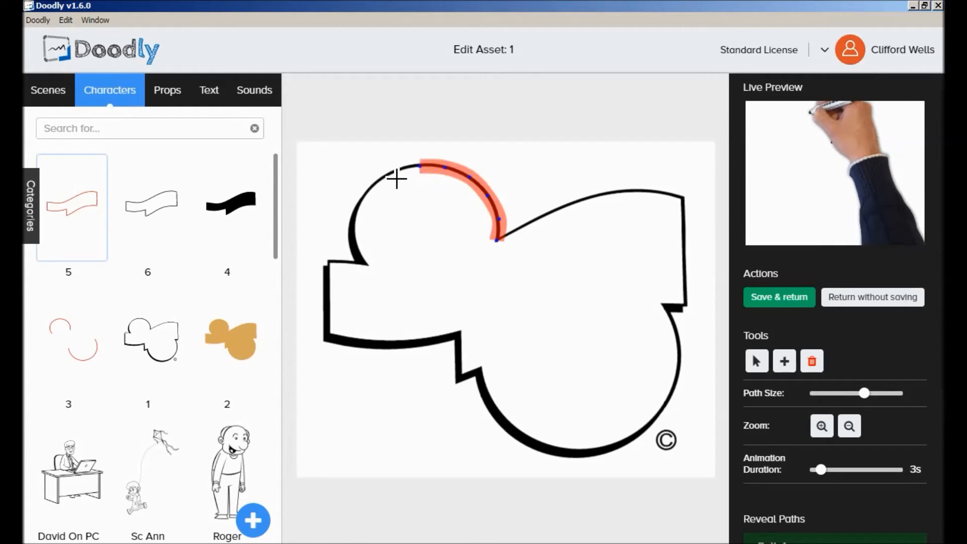
mouse_move(371, 200)
mouse_down()
mouse_move(358, 212)
mouse_move(361, 257)
mouse_up()
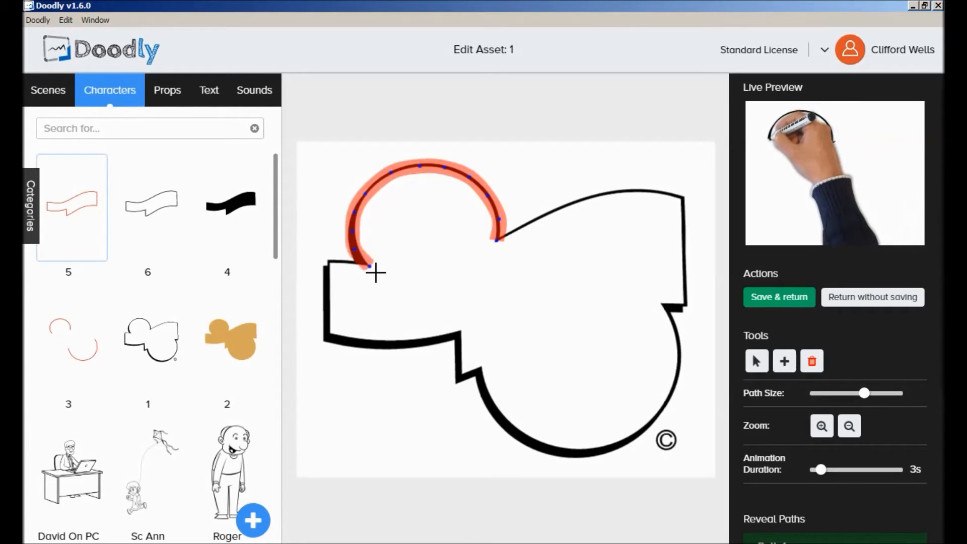
mouse_move(368, 266)
mouse_down()
mouse_move(329, 263)
mouse_move(331, 344)
mouse_move(387, 349)
mouse_move(470, 338)
mouse_move(465, 390)
mouse_move(486, 379)
mouse_move(516, 434)
mouse_move(565, 459)
mouse_move(618, 453)
mouse_move(665, 433)
mouse_move(679, 398)
mouse_move(666, 308)
mouse_move(692, 315)
mouse_move(693, 301)
mouse_move(683, 200)
mouse_move(572, 213)
mouse_move(495, 242)
mouse_up()
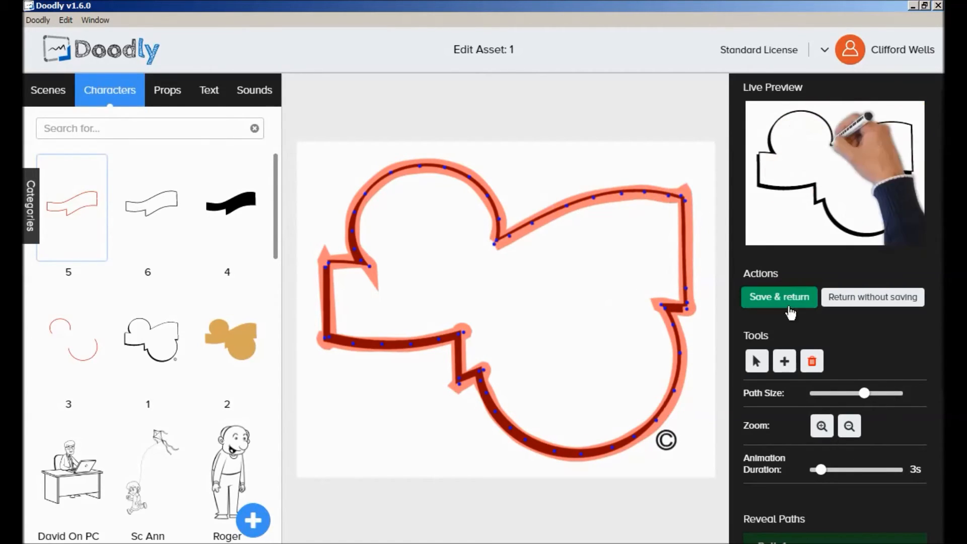
click(780, 297)
Step: Trace one reveal path along both red arcs of character 3, from the upper arc to the lower one, and save it
click(758, 237)
drag(476, 417, 579, 418)
double_click(540, 126)
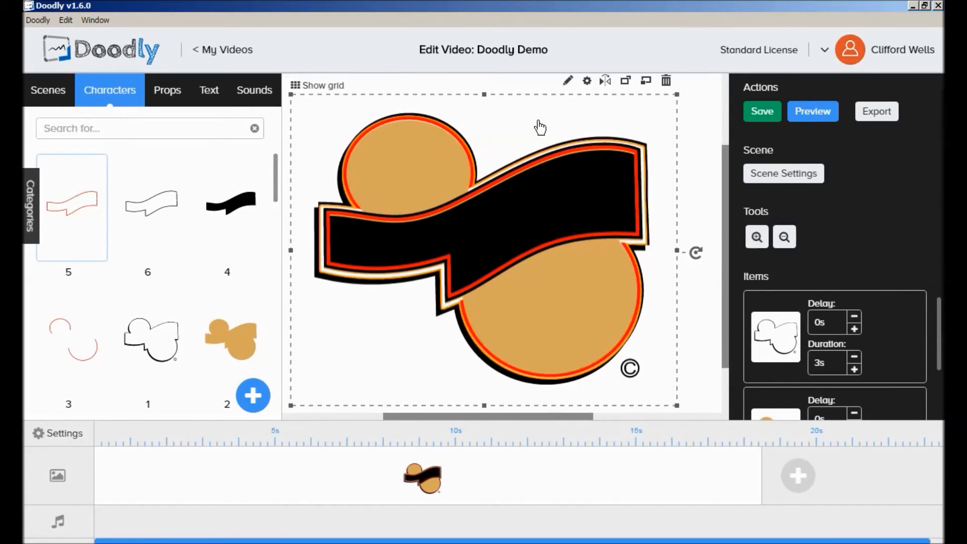
mouse_move(492, 244)
mouse_down()
mouse_move(494, 205)
mouse_move(456, 177)
mouse_move(415, 174)
mouse_move(362, 214)
mouse_move(360, 231)
mouse_move(377, 273)
mouse_move(490, 373)
mouse_move(518, 432)
mouse_move(510, 421)
mouse_move(541, 445)
mouse_move(619, 448)
mouse_move(671, 414)
mouse_move(681, 382)
mouse_move(661, 313)
mouse_up()
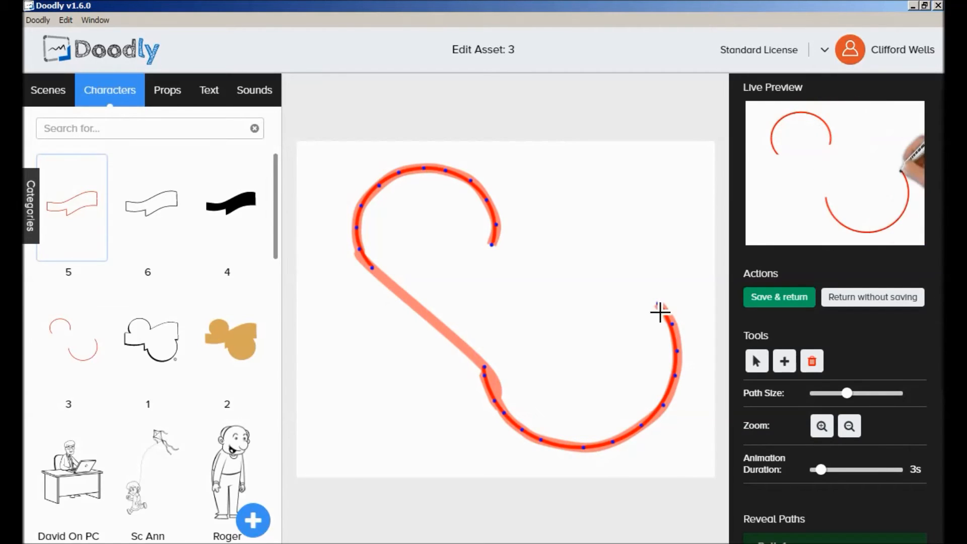
click(788, 300)
click(756, 240)
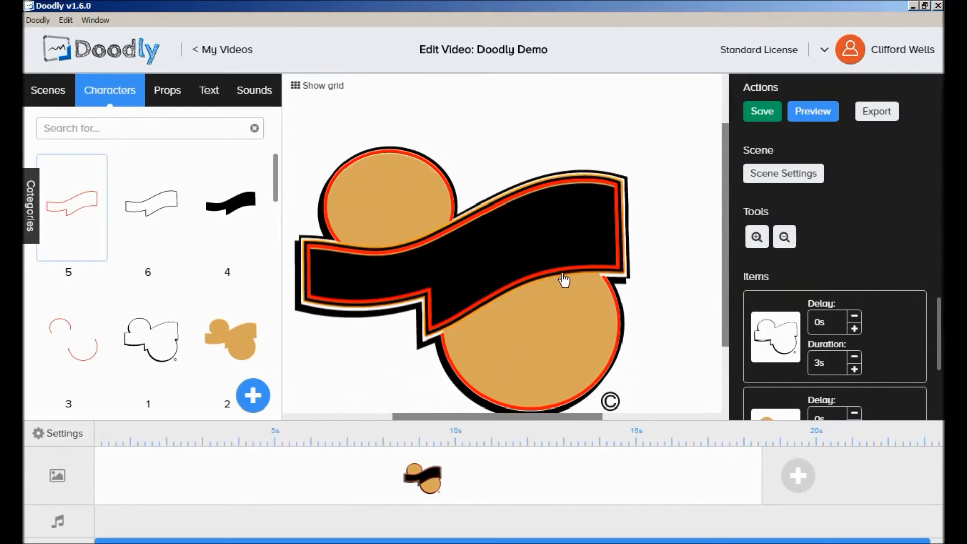
Step: Trace a reveal path around the red banner outline of character 5, save it, and preview the video
double_click(570, 280)
mouse_move(674, 208)
mouse_down()
mouse_move(539, 233)
mouse_move(456, 276)
mouse_move(341, 277)
mouse_move(341, 328)
mouse_move(392, 340)
mouse_move(469, 319)
mouse_move(501, 352)
mouse_move(683, 291)
mouse_move(674, 205)
mouse_up()
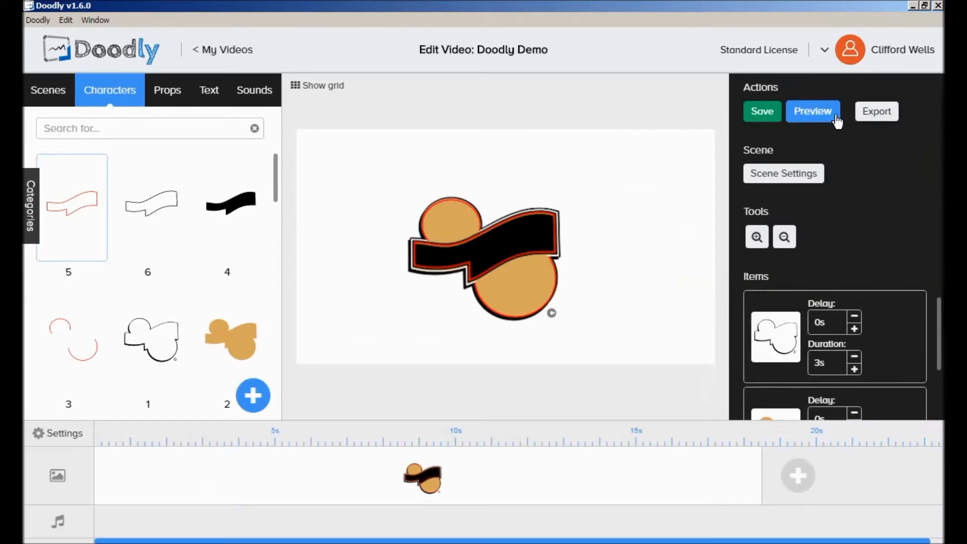
click(836, 117)
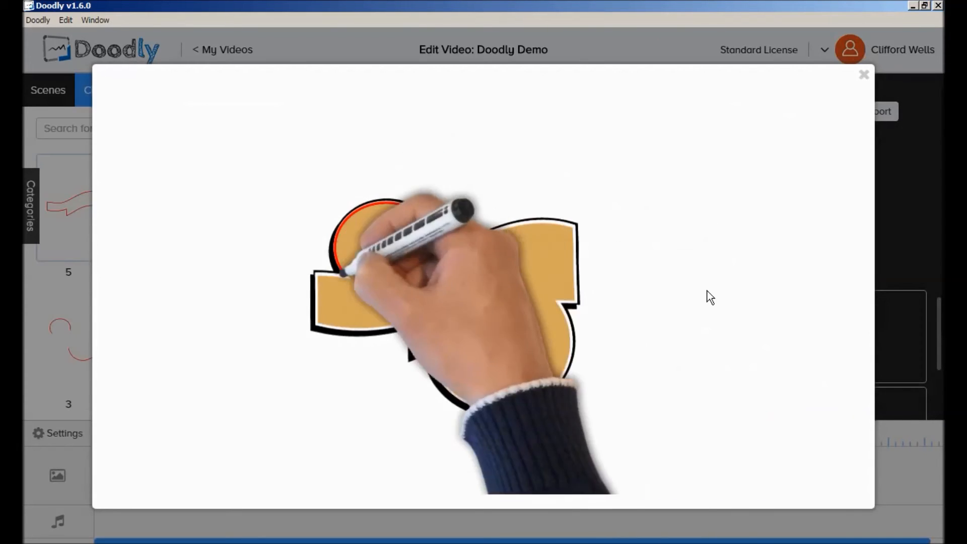
click(864, 74)
Step: Trace a closed reveal path around the thin banner outline of character 6 and save it
click(756, 237)
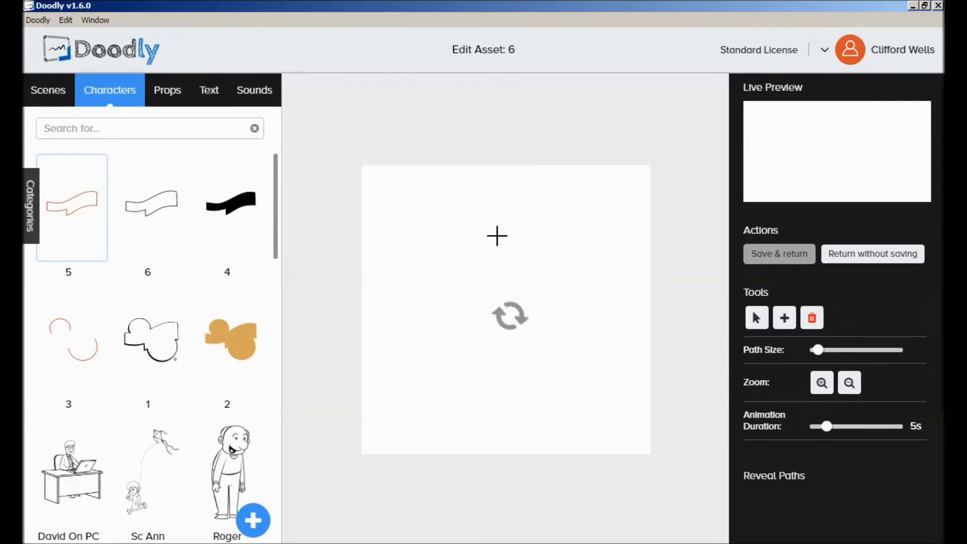
mouse_move(675, 204)
mouse_down()
mouse_move(594, 210)
mouse_move(441, 281)
mouse_move(339, 278)
mouse_move(343, 335)
mouse_move(394, 344)
mouse_move(473, 331)
mouse_move(475, 375)
mouse_move(557, 331)
mouse_move(684, 302)
mouse_move(676, 204)
mouse_up()
click(780, 296)
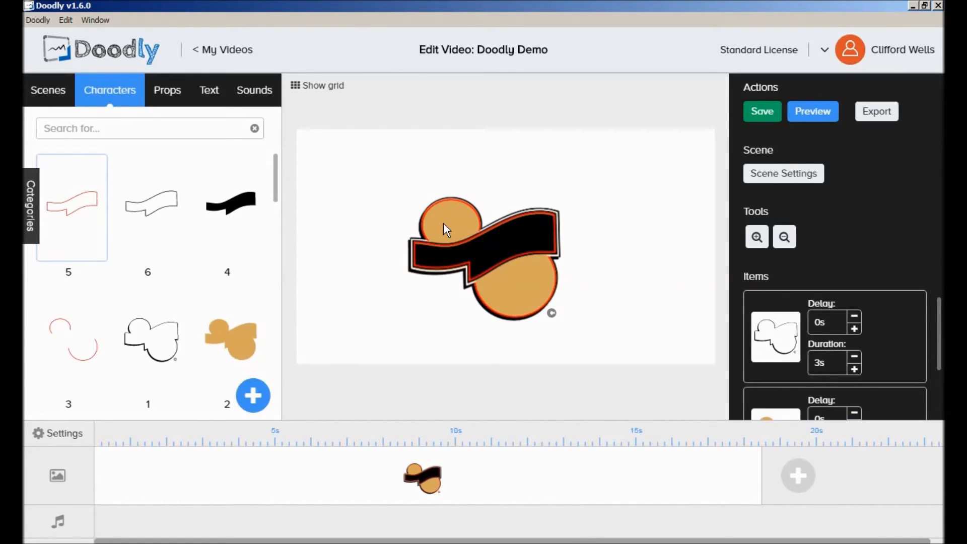
Step: Trace a wide reveal path across the tan fill of character 2, from the upper circle to the lower one, and save it
click(508, 297)
click(755, 239)
drag(470, 417, 571, 416)
drag(727, 246, 730, 317)
click(615, 99)
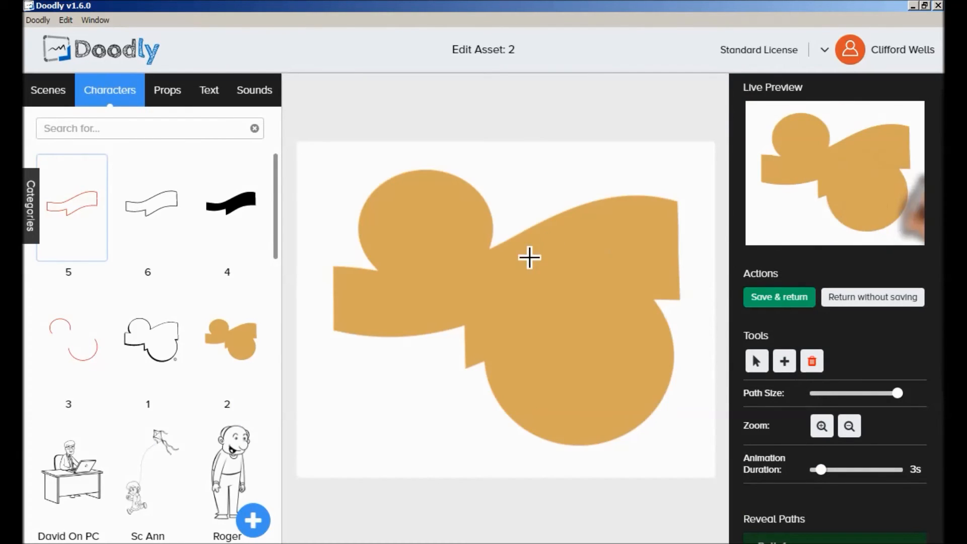
mouse_move(413, 225)
mouse_down()
mouse_move(430, 243)
mouse_move(437, 226)
mouse_move(412, 228)
mouse_move(403, 245)
mouse_move(418, 265)
mouse_move(456, 258)
mouse_move(464, 238)
mouse_move(438, 208)
mouse_move(394, 220)
mouse_move(388, 257)
mouse_move(418, 285)
mouse_move(467, 273)
mouse_move(480, 232)
mouse_move(457, 195)
mouse_move(424, 186)
mouse_move(386, 204)
mouse_move(369, 242)
mouse_move(387, 276)
mouse_move(344, 277)
mouse_move(413, 286)
mouse_move(337, 279)
mouse_move(442, 289)
mouse_move(573, 223)
mouse_move(648, 211)
mouse_move(680, 221)
mouse_move(661, 235)
mouse_move(577, 243)
mouse_move(456, 302)
mouse_move(341, 304)
mouse_move(357, 323)
mouse_move(433, 325)
mouse_move(491, 311)
mouse_move(589, 255)
mouse_move(661, 255)
mouse_move(682, 273)
mouse_move(614, 280)
mouse_move(479, 335)
mouse_move(333, 338)
mouse_move(480, 355)
mouse_move(607, 303)
mouse_move(664, 293)
mouse_move(671, 318)
mouse_move(603, 326)
mouse_move(500, 370)
mouse_move(507, 401)
mouse_move(559, 440)
mouse_move(625, 435)
mouse_move(665, 396)
mouse_move(664, 352)
mouse_move(622, 339)
mouse_move(512, 388)
mouse_move(547, 414)
mouse_move(610, 421)
mouse_move(650, 384)
mouse_move(638, 356)
mouse_move(579, 406)
mouse_move(614, 378)
mouse_up()
click(779, 296)
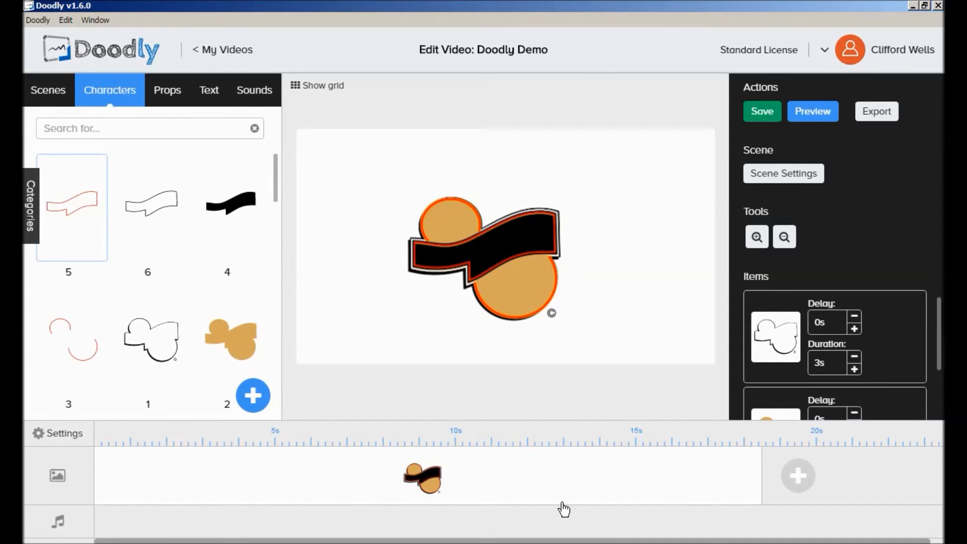
Step: Inspect the layered logo up close and play the video preview to check the reveal animation
click(758, 237)
click(758, 237)
click(758, 236)
click(758, 237)
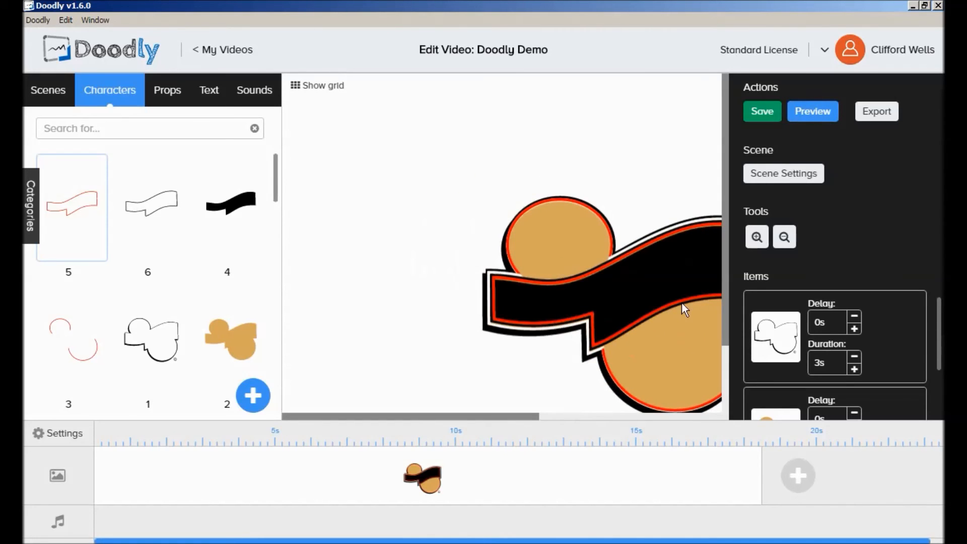
drag(522, 422, 609, 427)
drag(725, 296, 724, 346)
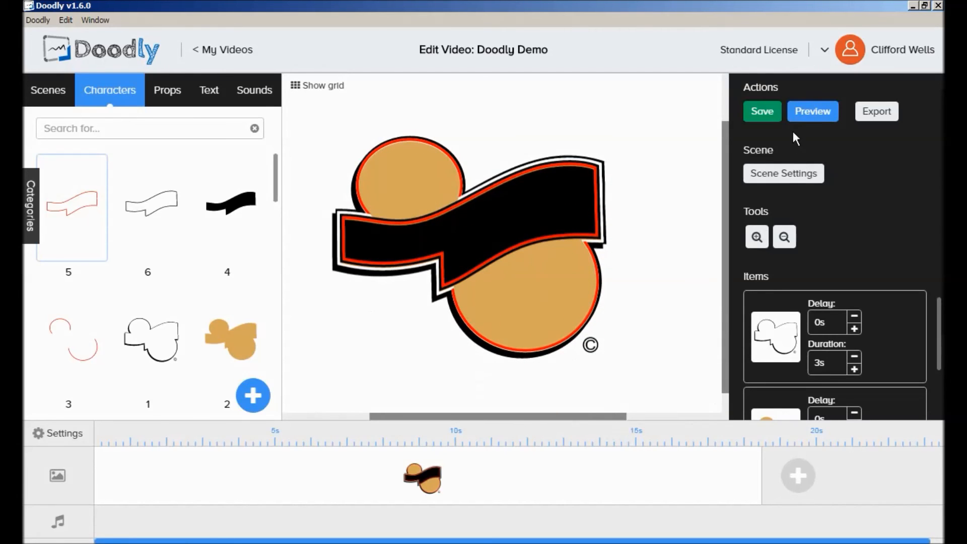
click(814, 113)
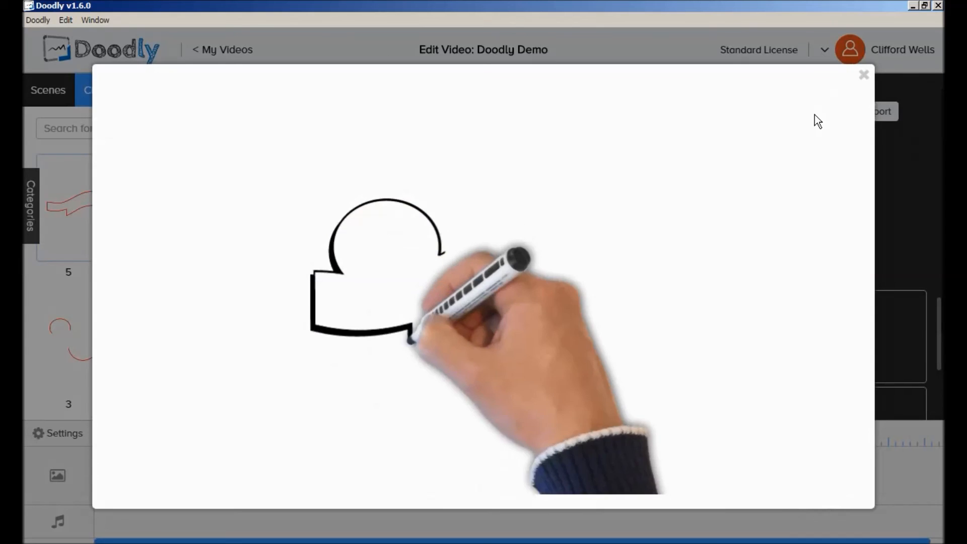